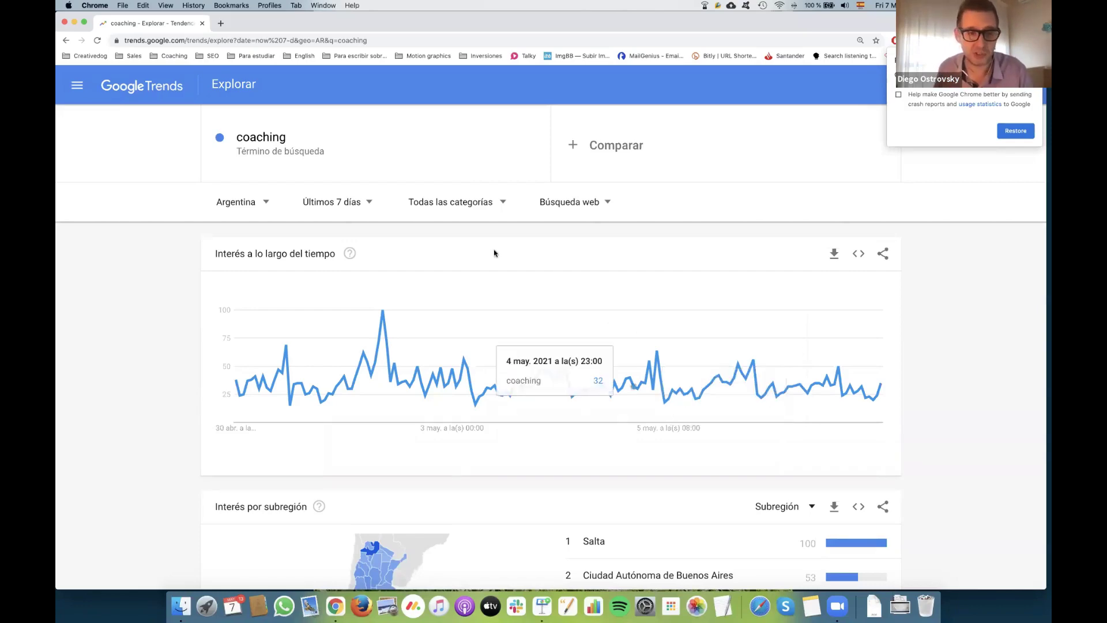
Set the trend period to the last five years and change the search term to "coaching de ventas".
left_click(357, 205)
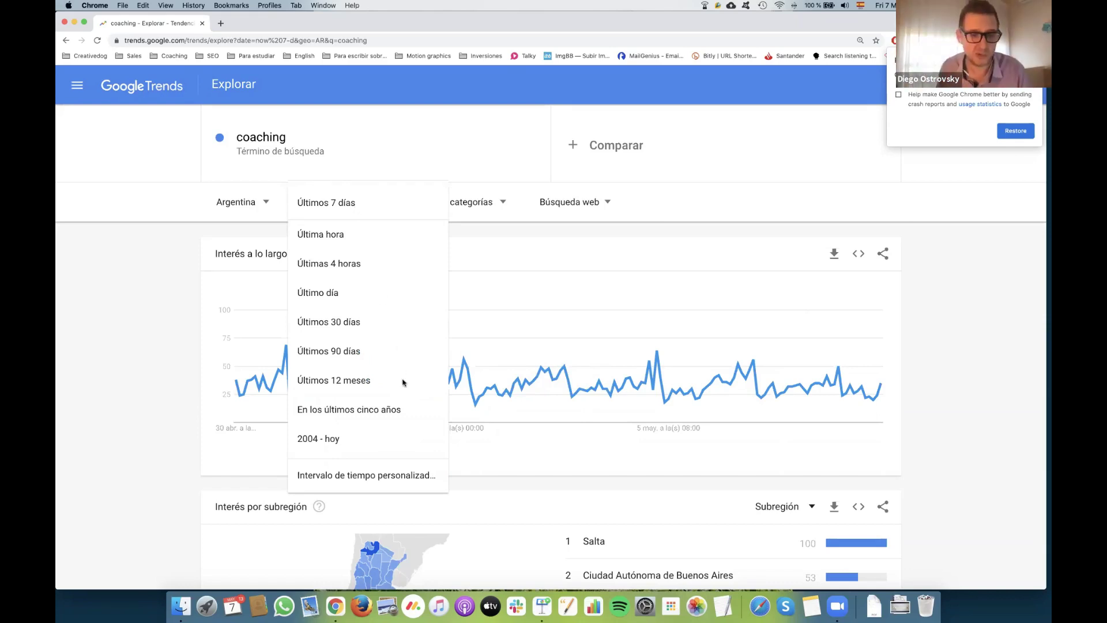
left_click(389, 410)
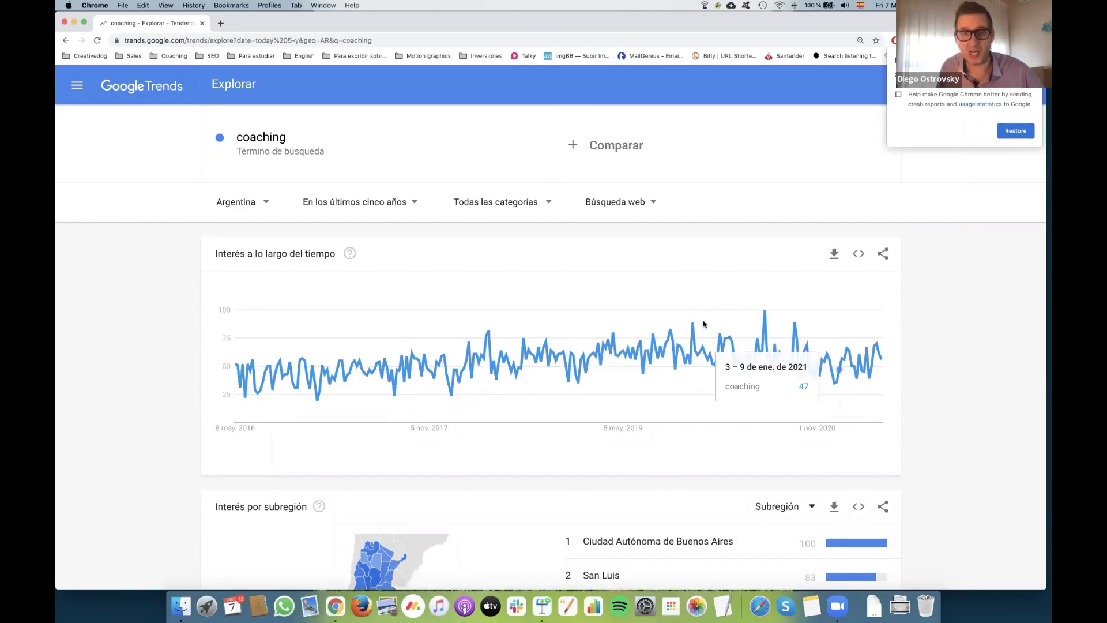
left_click(638, 145)
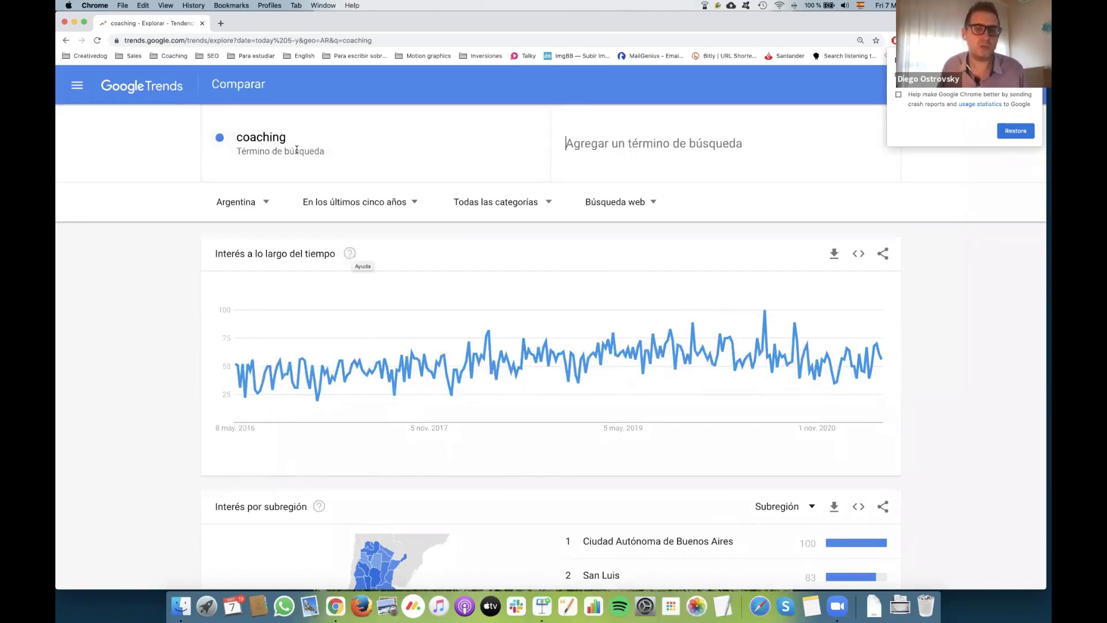
left_click(378, 150)
left_click(266, 143)
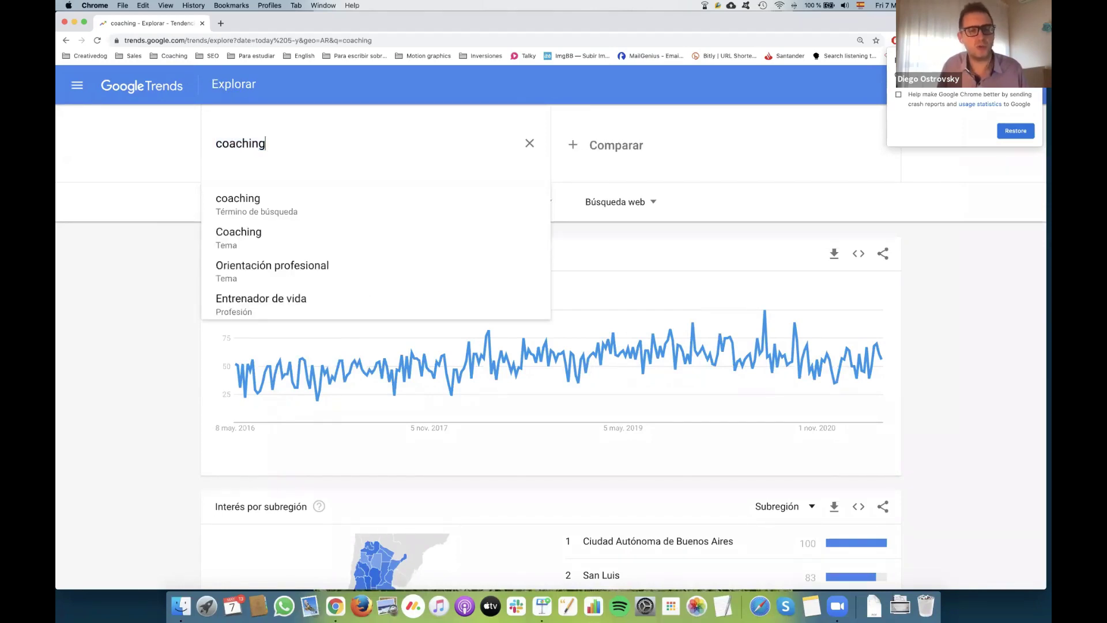
type("de ventas")
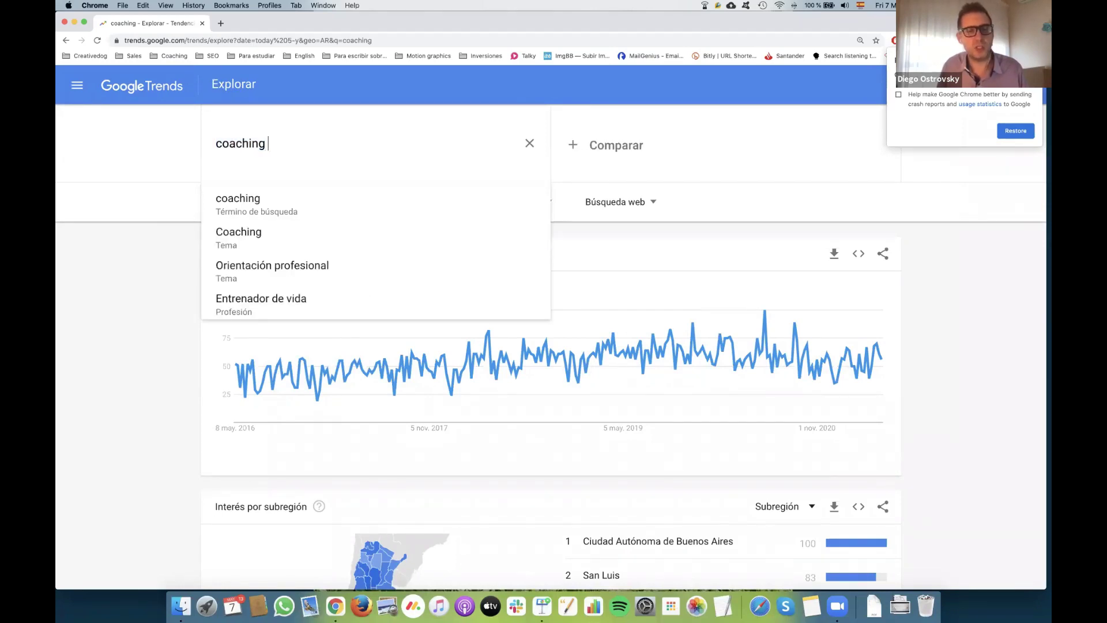
key("Return")
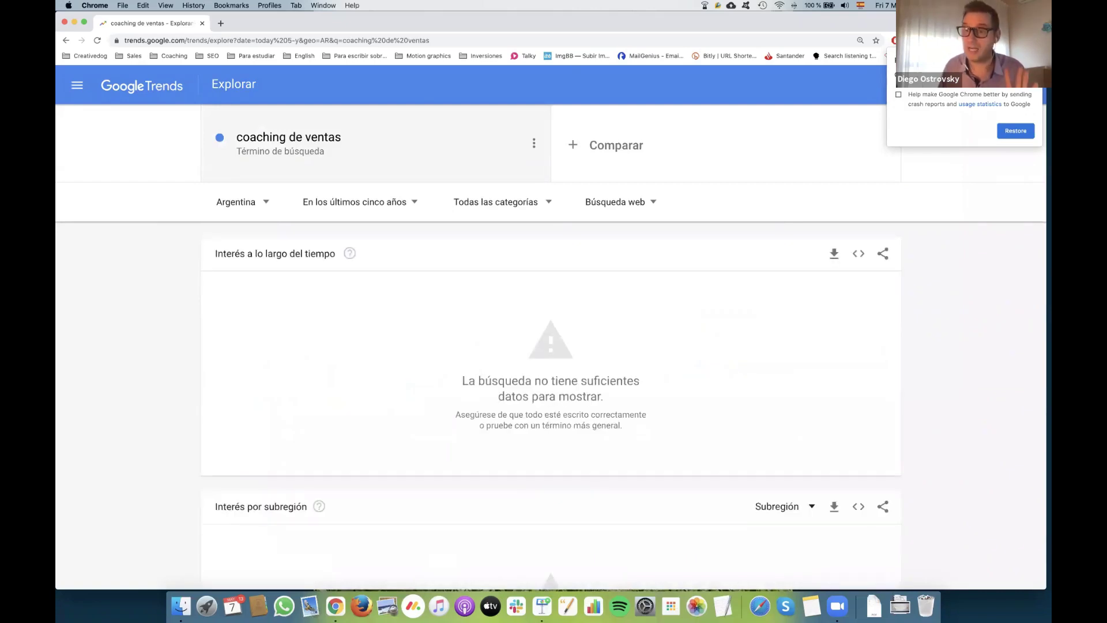
Replace the search term with "coaching comercial" to check its interest in Argentina.
left_click(374, 148)
left_click(375, 148)
key("BackSpace")
key("BackSpace")
key("BackSpace")
key("BackSpace")
key("BackSpace")
key("BackSpace")
key("BackSpace")
key("BackSpace")
key("BackSpace")
type("comercial")
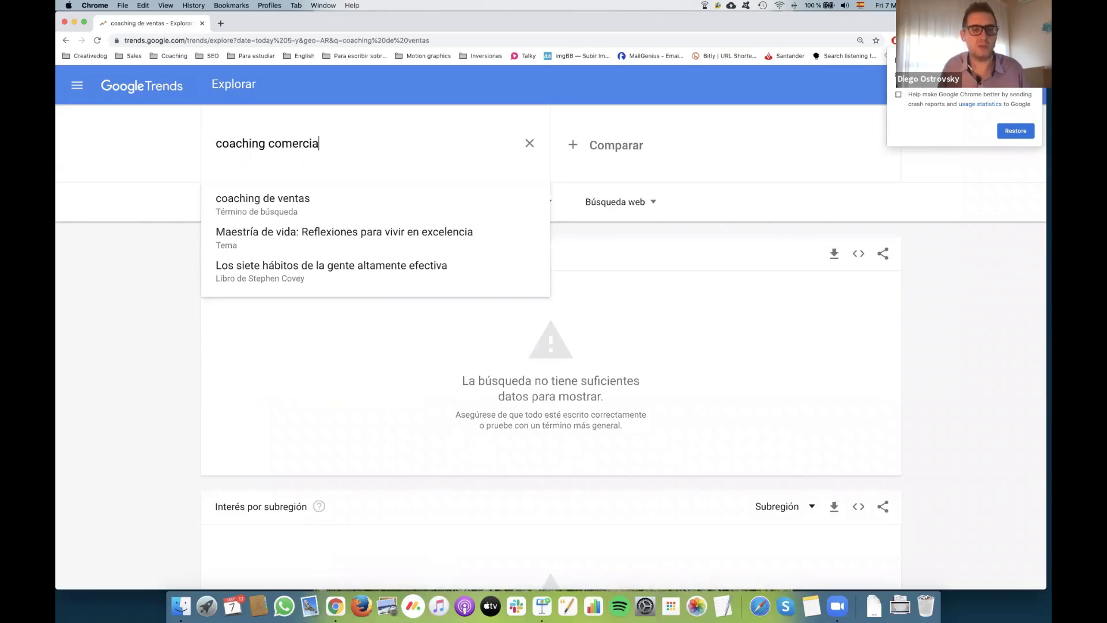
key("Return")
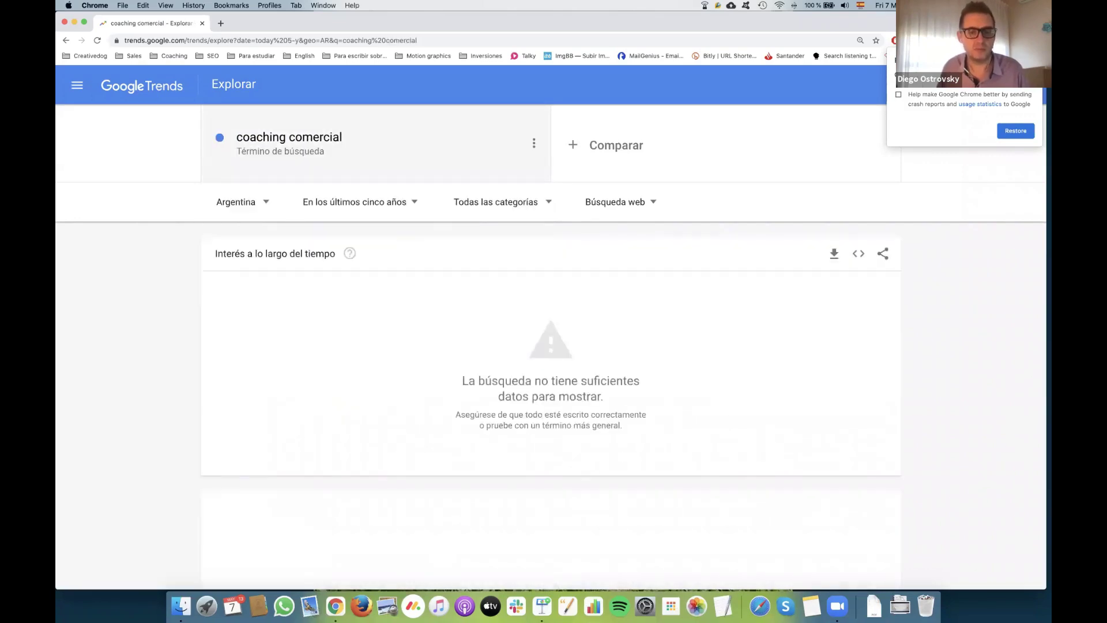
Replace the search term "coaching comercial" with "vender más".
scroll(334, 285, "down", 3)
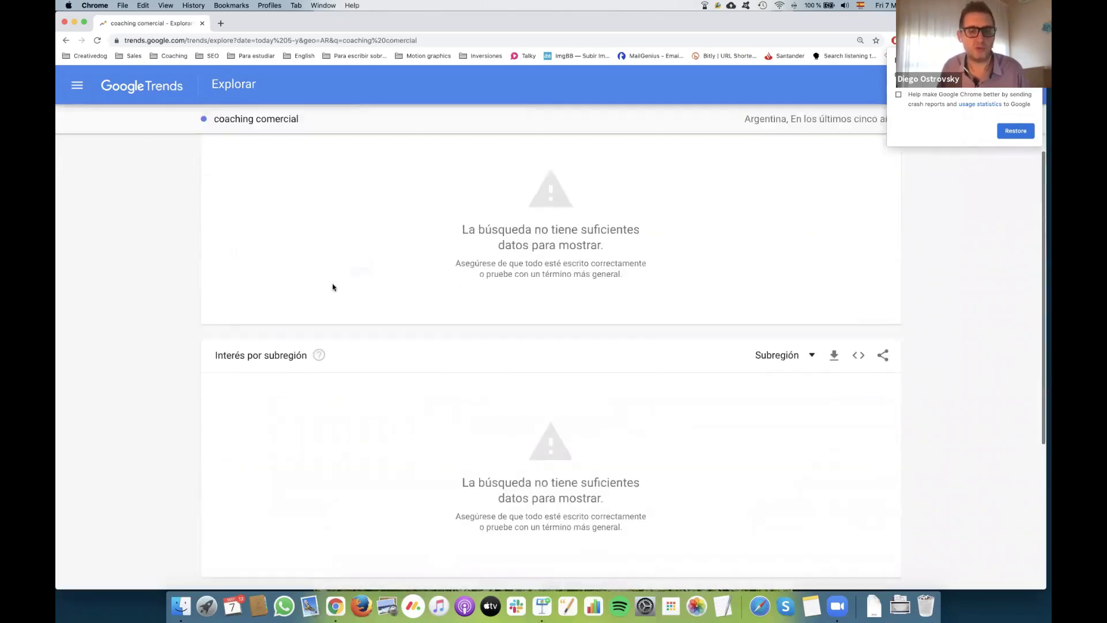
scroll(292, 191, "up", 3)
left_click(365, 151)
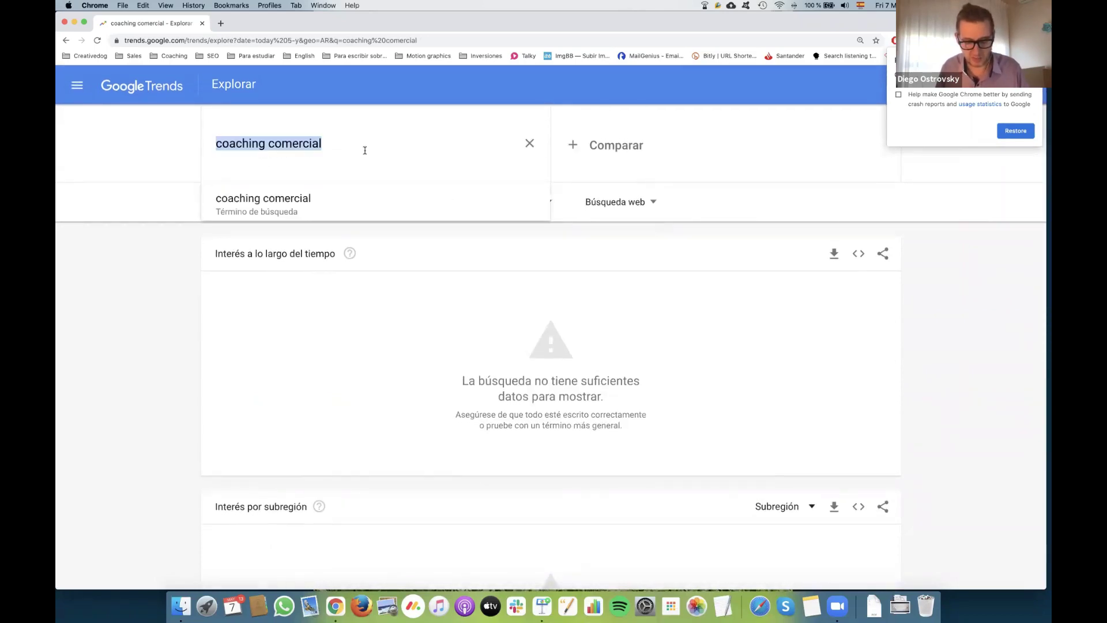
key("BackSpace")
type("vender más")
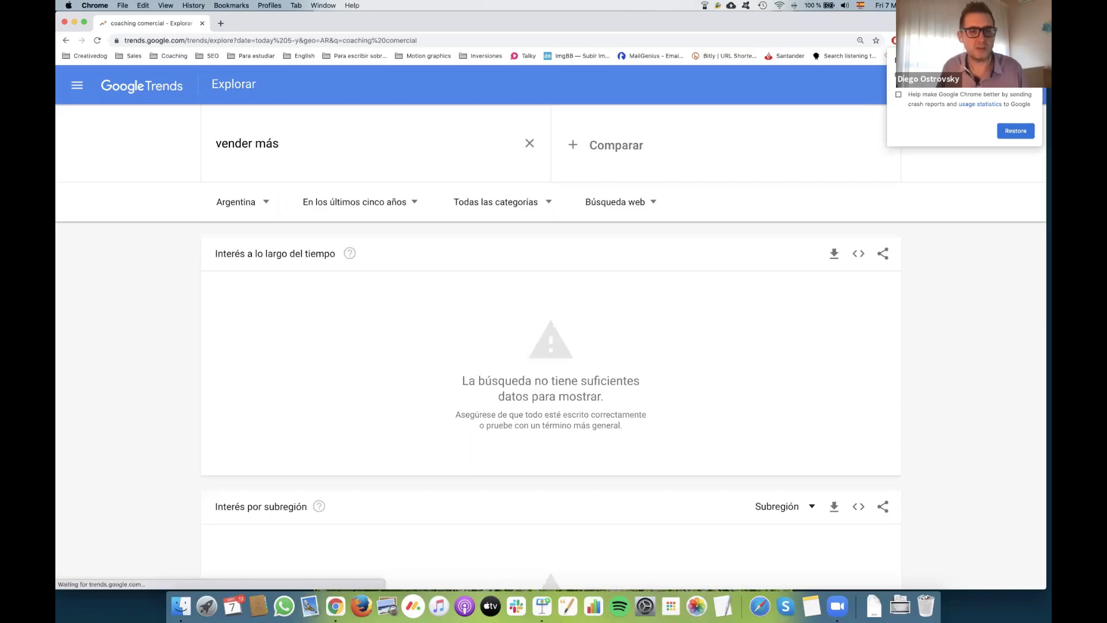
key("Return")
Add "soluciones para vender" as a second term to compare against "vender más".
left_click(675, 153)
type("s")
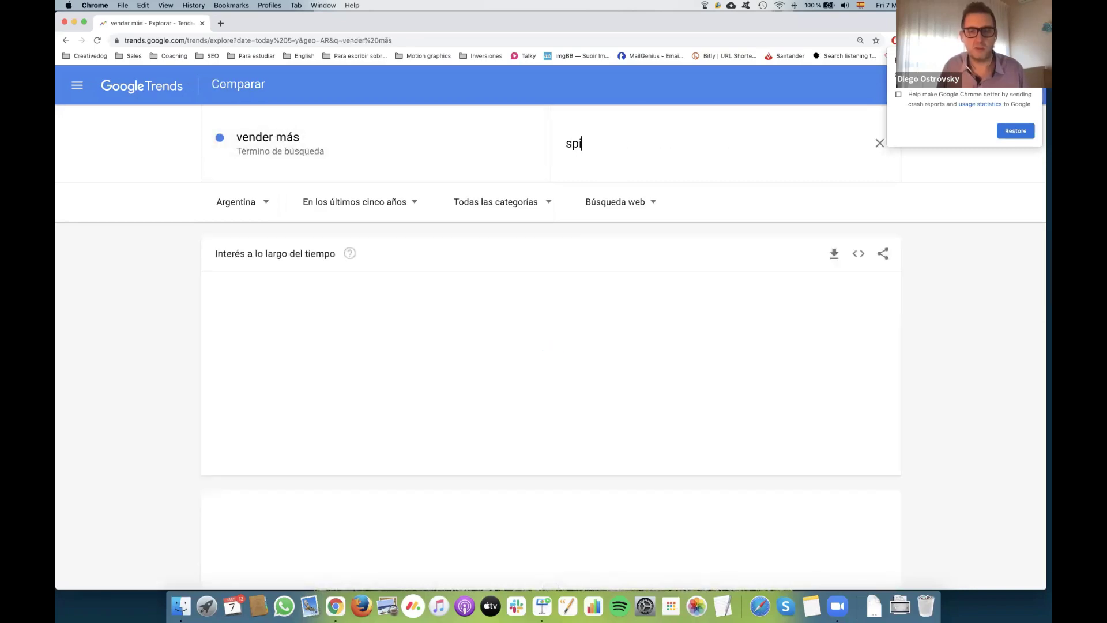
type("oluciones para vender")
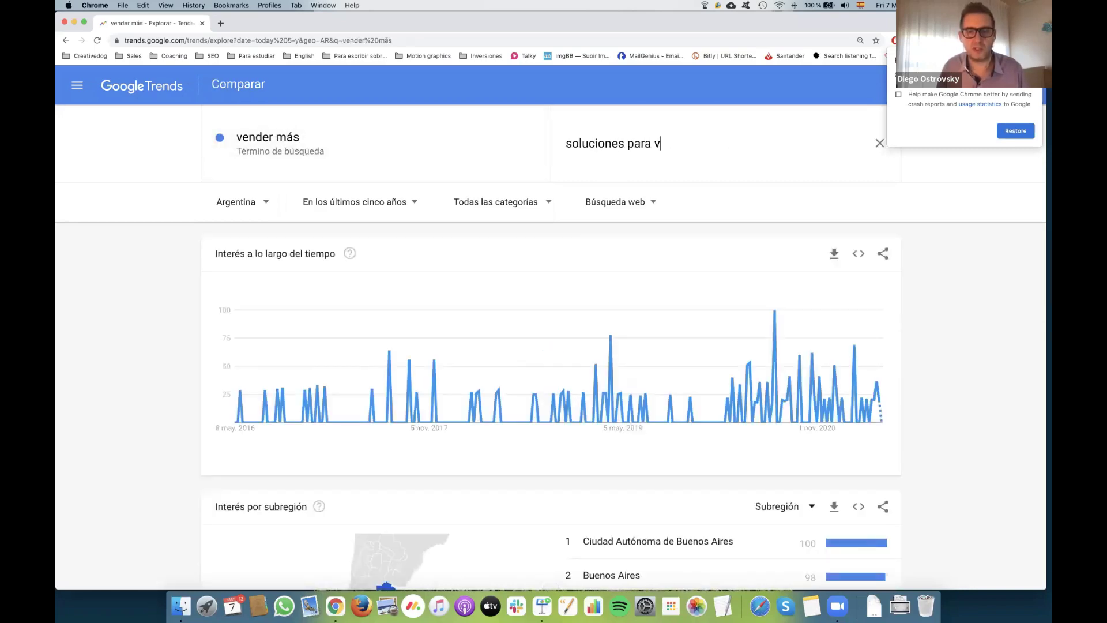
key("Return")
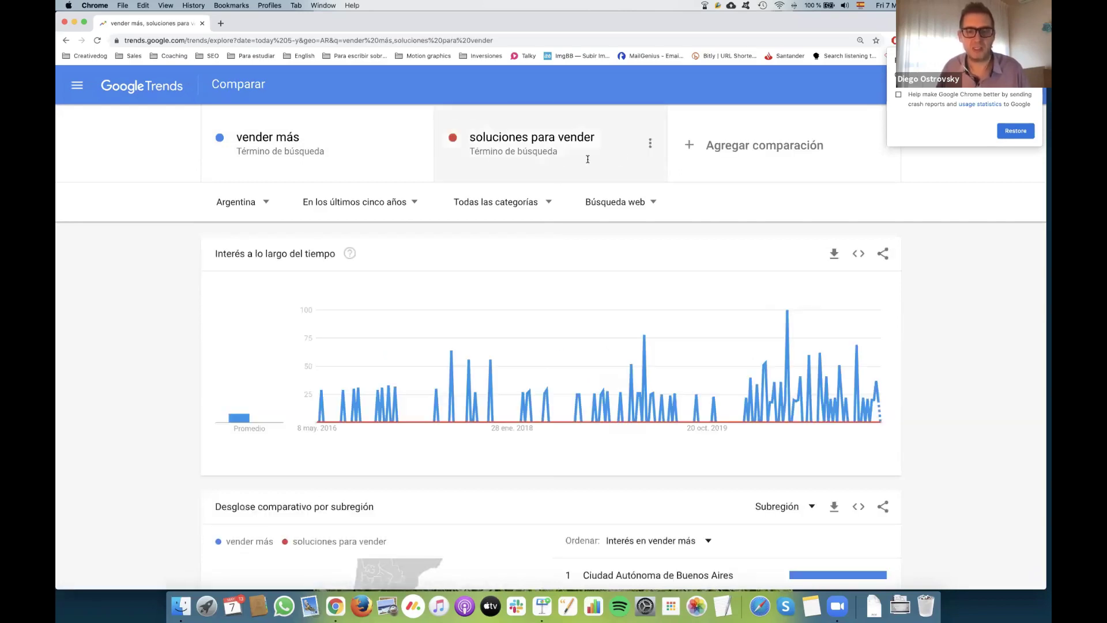
Clear the comparison term "soluciones para vender" and change the first search term to "cursos".
left_click(568, 148)
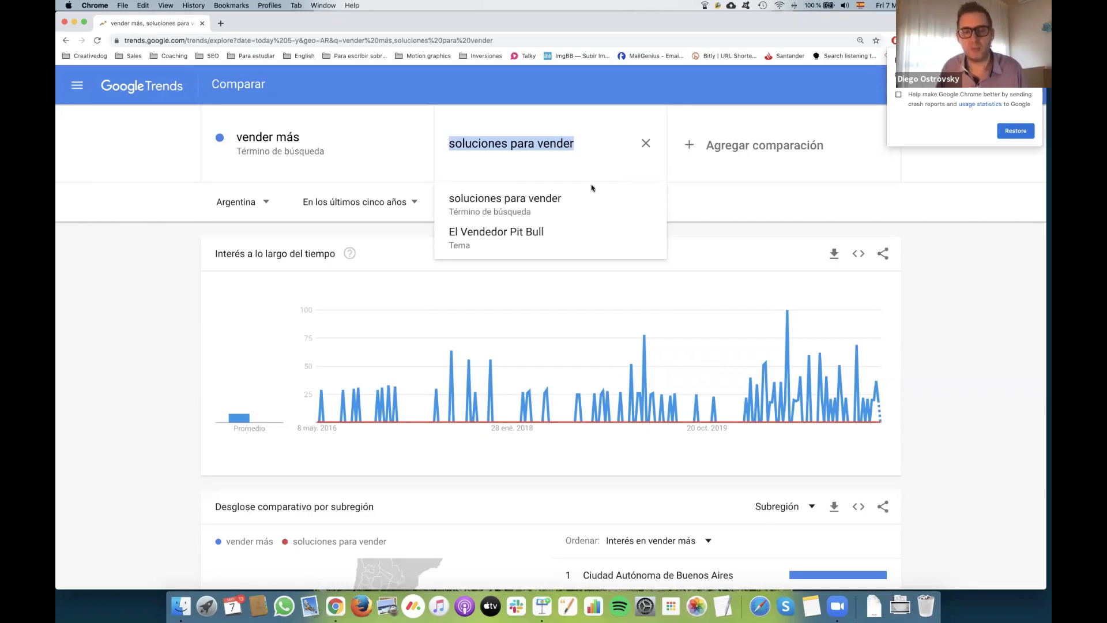
key("BackSpace")
left_click(300, 145)
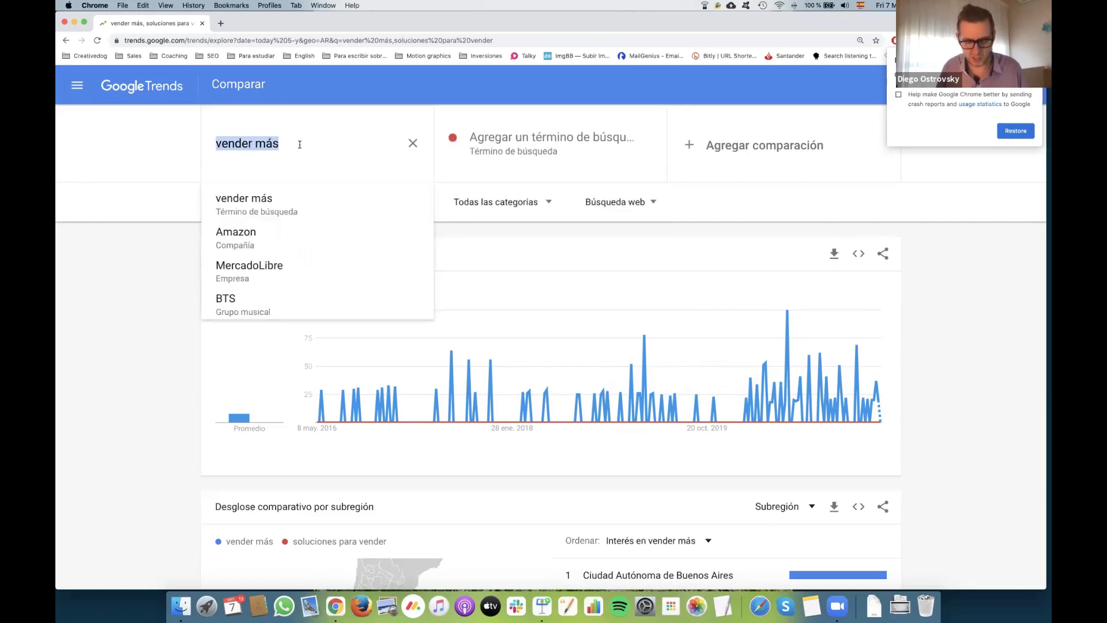
type("cursos")
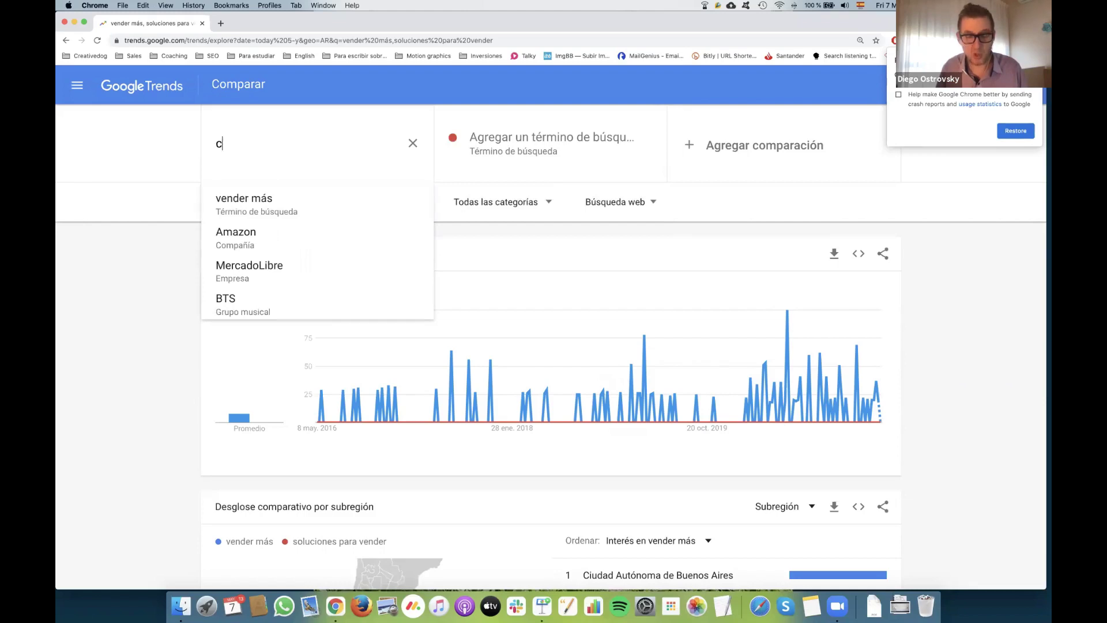
key("Return")
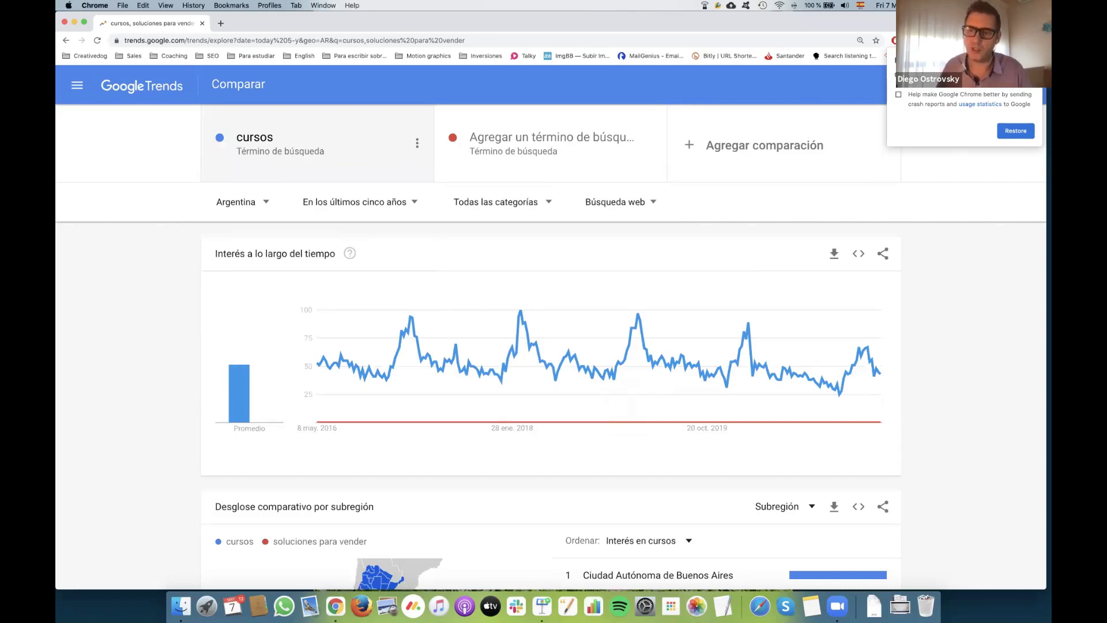
Enter "capacitacion" as the second term to compare with "cursos".
left_click(559, 140)
type("capacitacion")
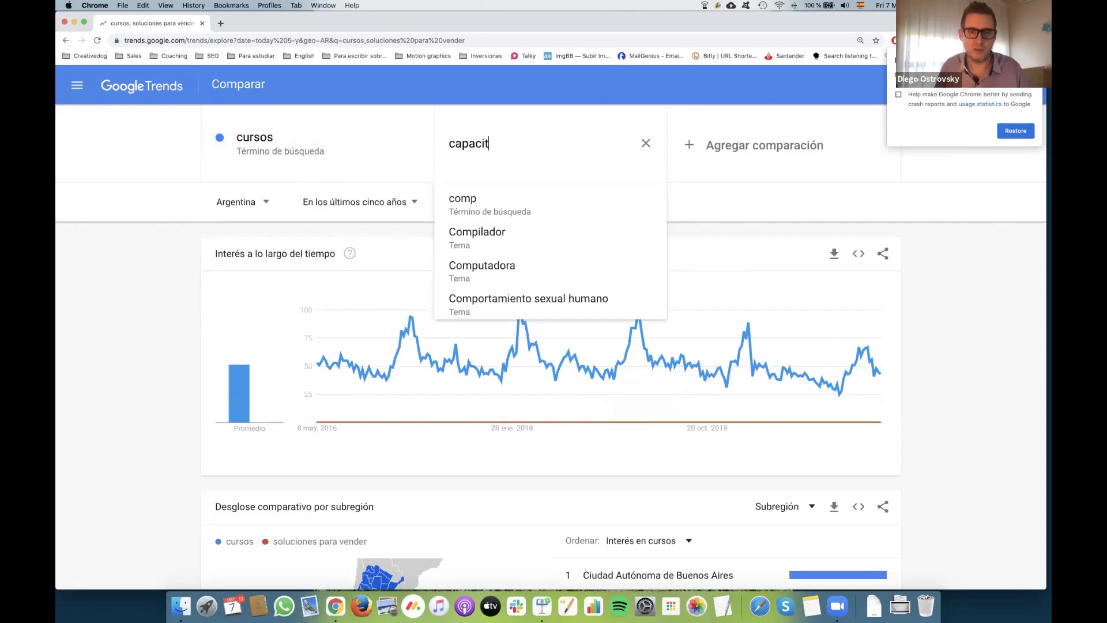
key("Return")
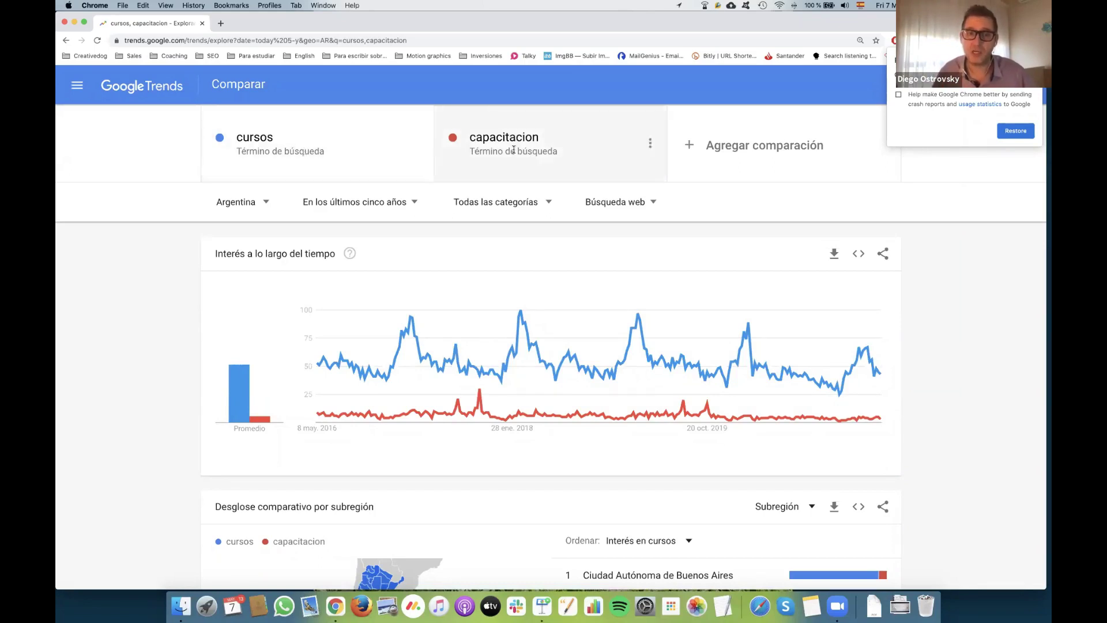
Change the first comparison term to the singular "curso".
left_click(253, 143)
left_click(253, 143)
key("BackSpace")
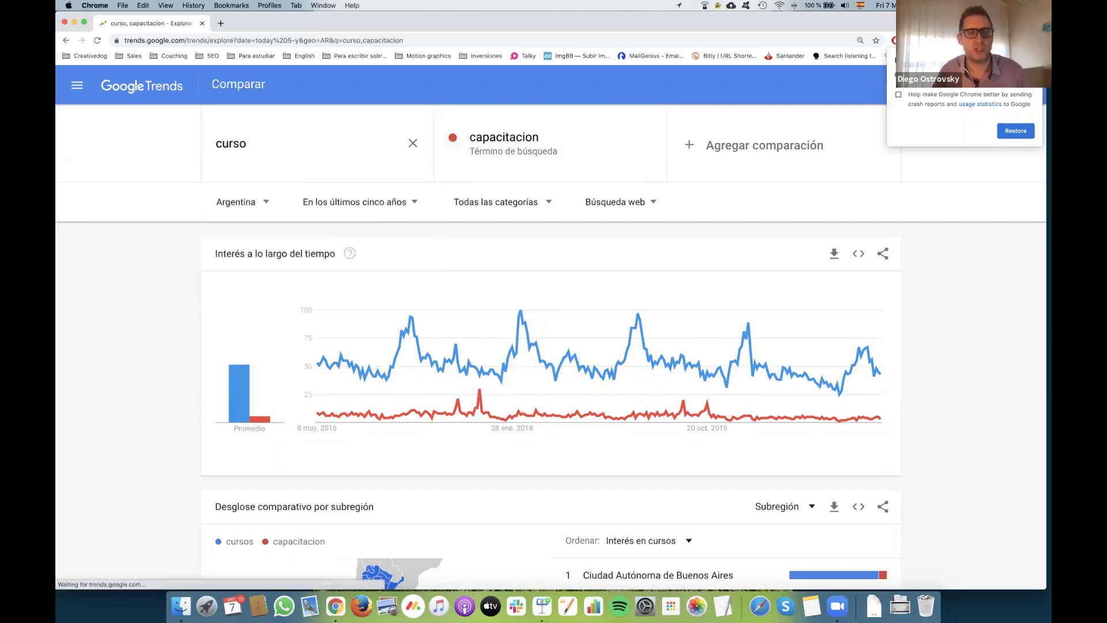
key("Return")
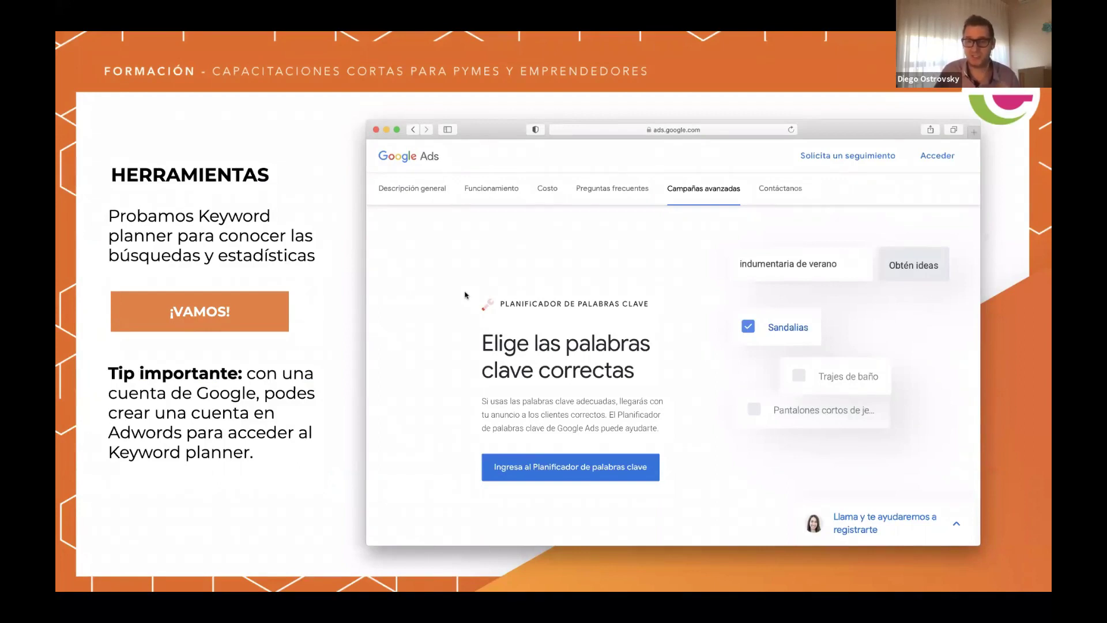
Follow the slide's link to Google Ads, sign in and choose the MCC Creativedog manager account.
left_click(190, 318)
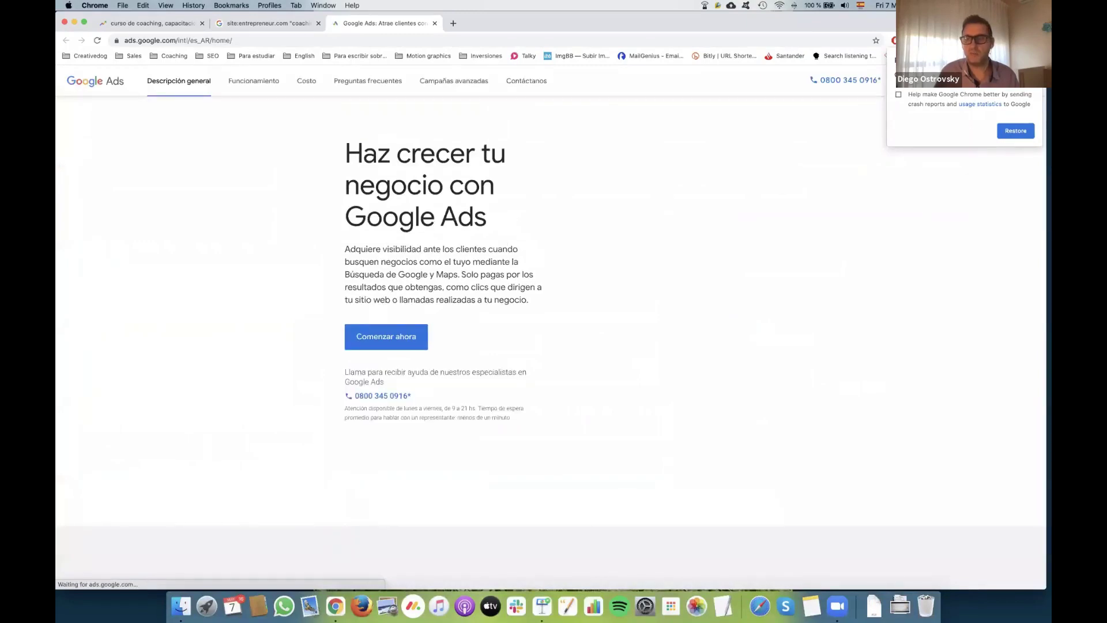
left_click(917, 81)
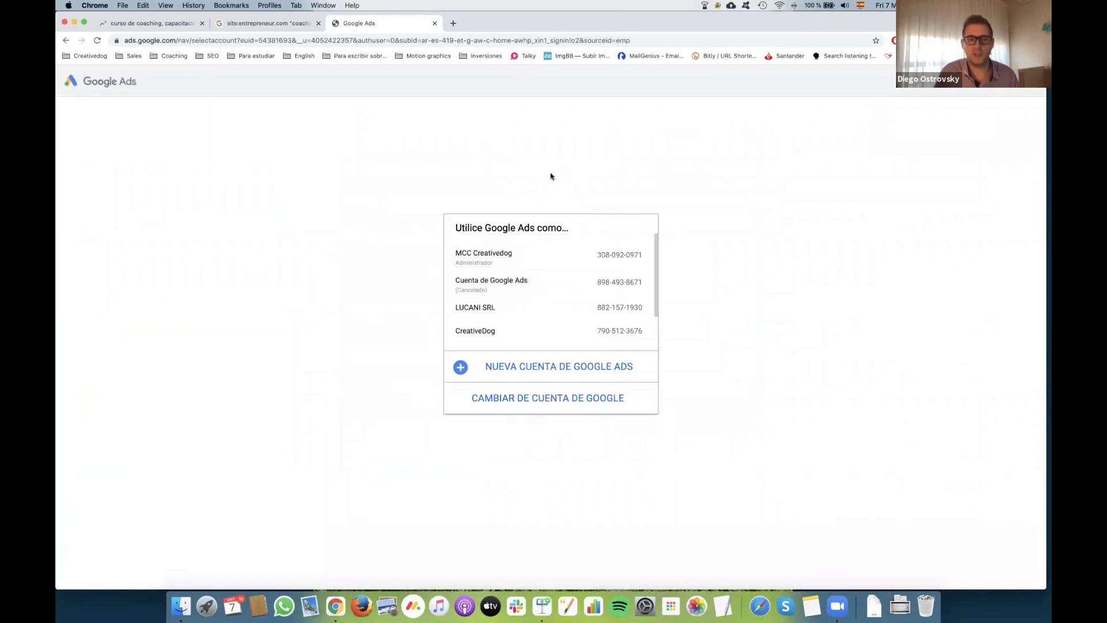
left_click(527, 256)
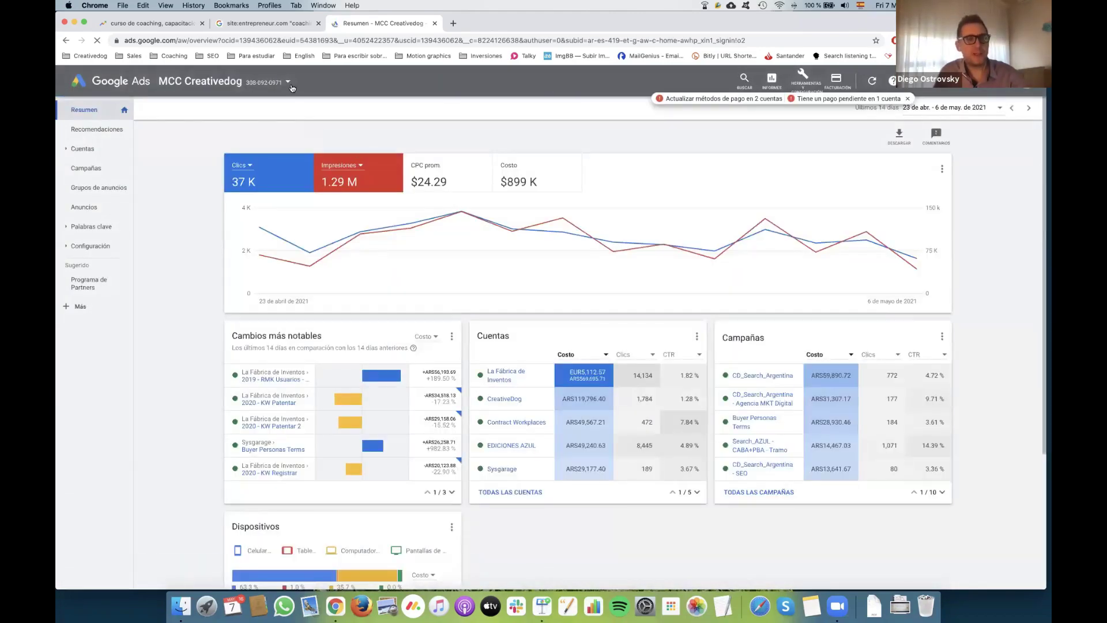
Switch to the Casa Ruere SAICF client account and open its keyword planner (Planificador de palabras clave).
left_click(288, 83)
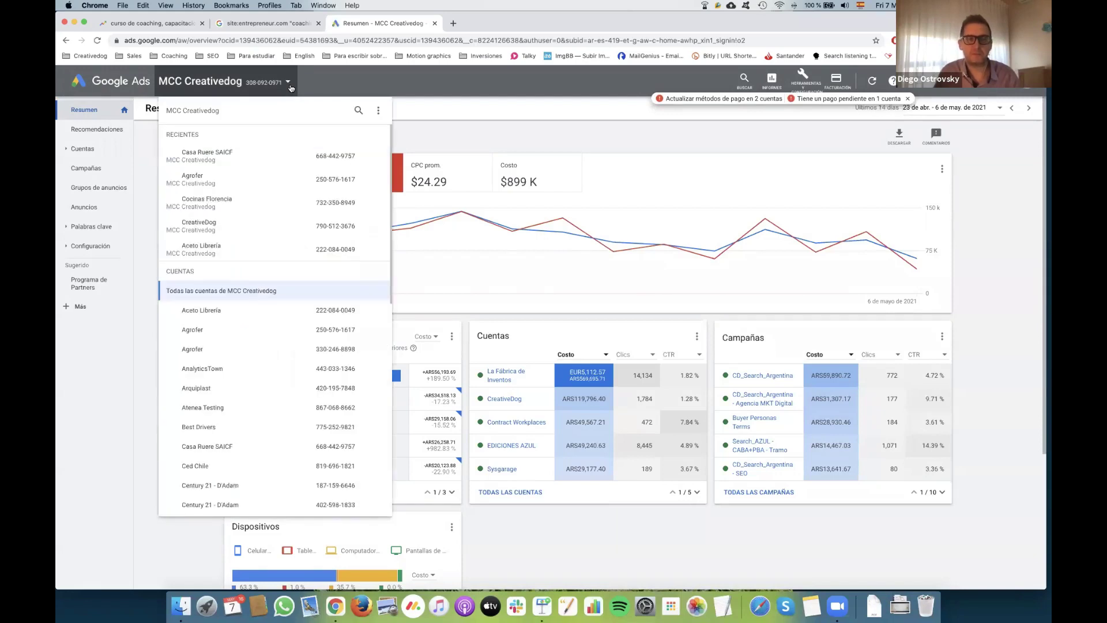
left_click(276, 151)
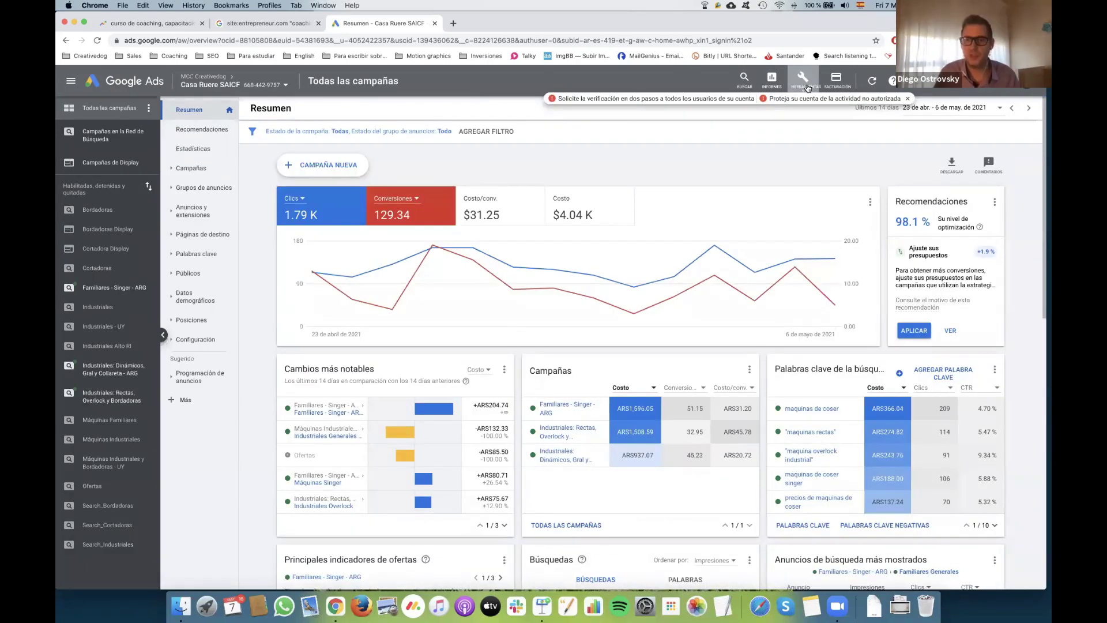
left_click(807, 87)
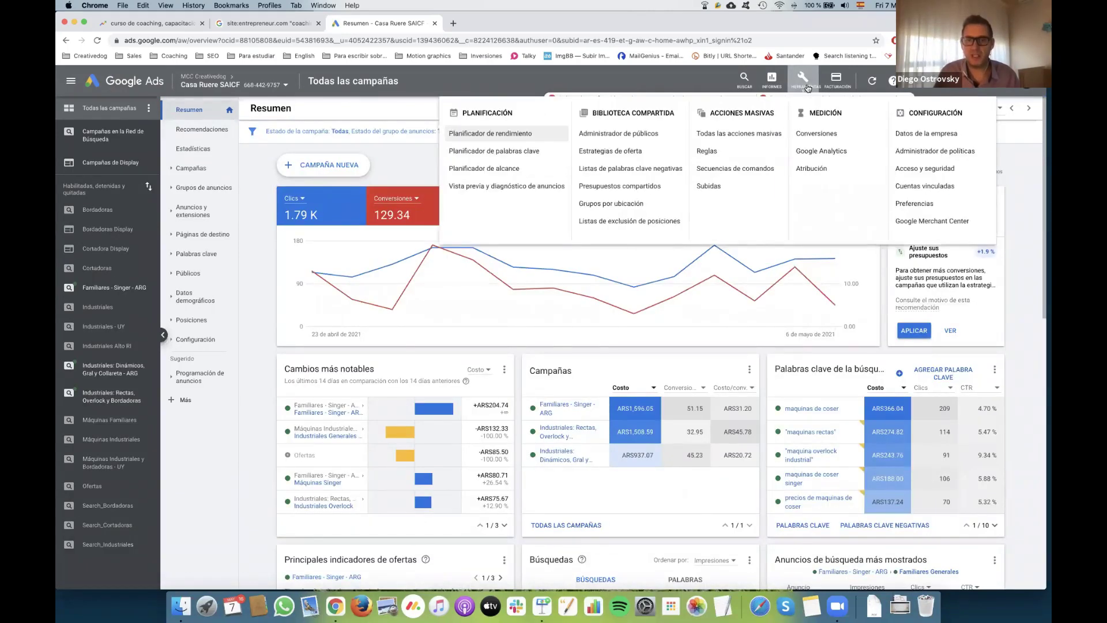
left_click(524, 151)
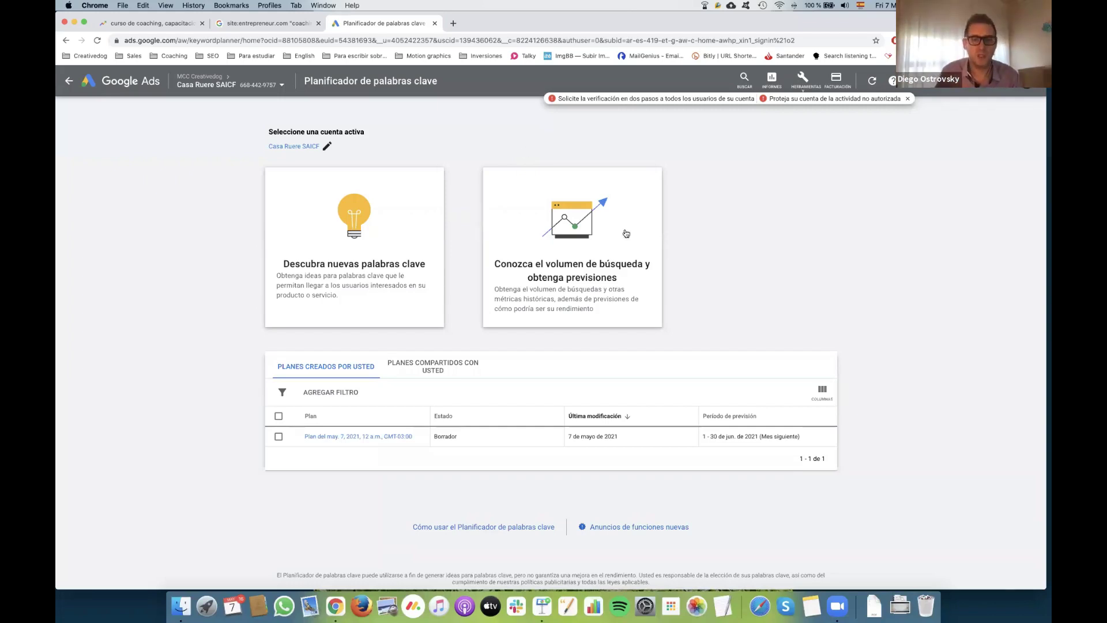
Start a discovery of new keywords with the seed keywords "coaching" and "soluciones para vender".
left_click(409, 268)
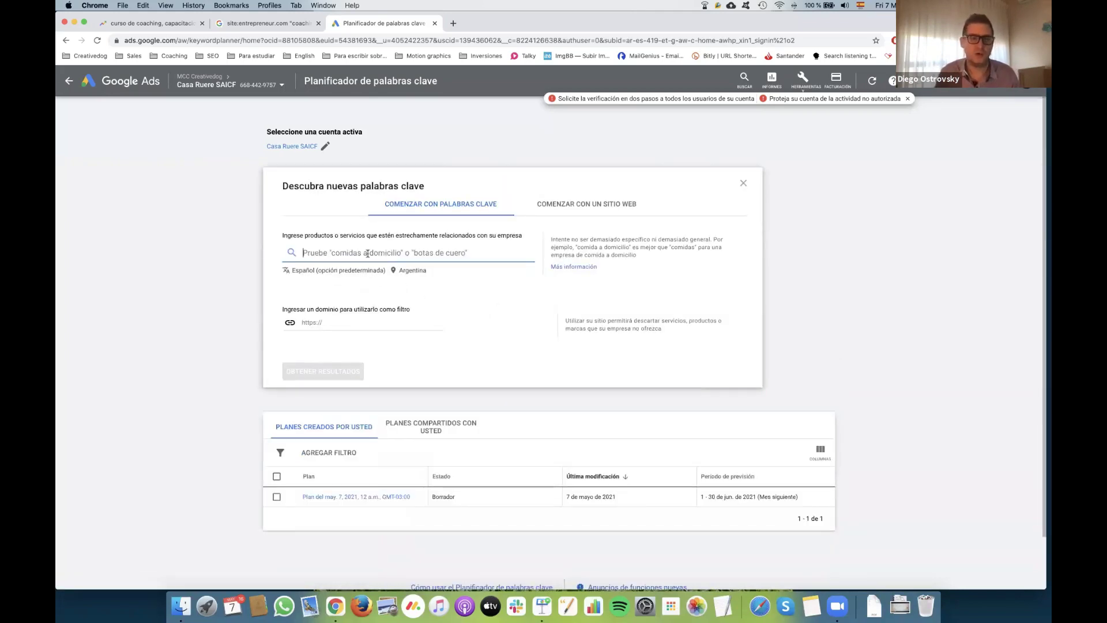
type("coaching")
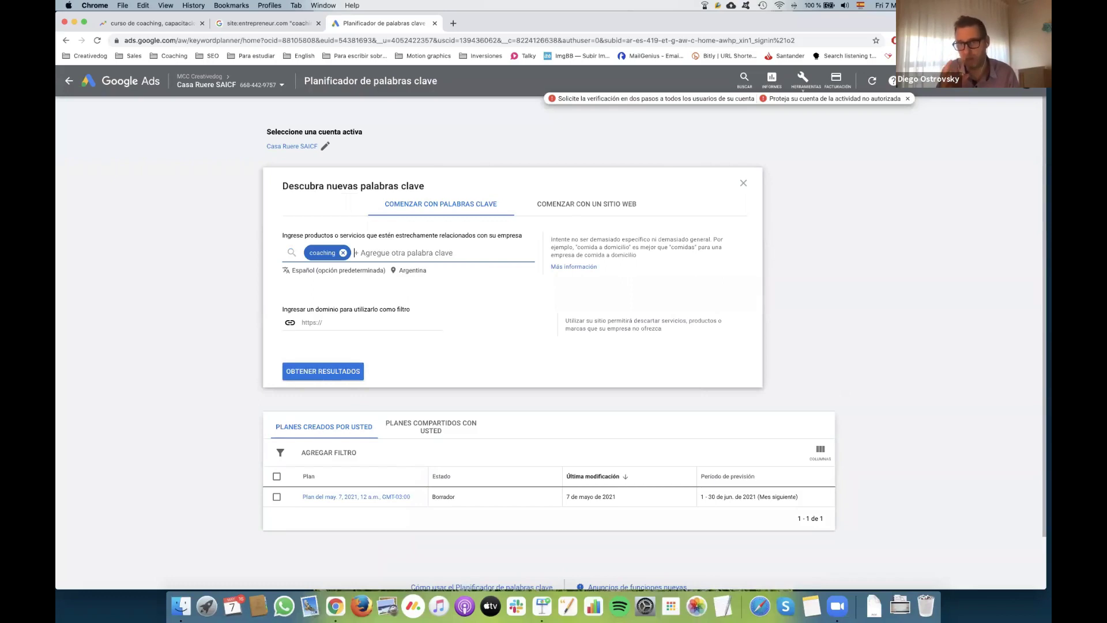
type("soluciones para")
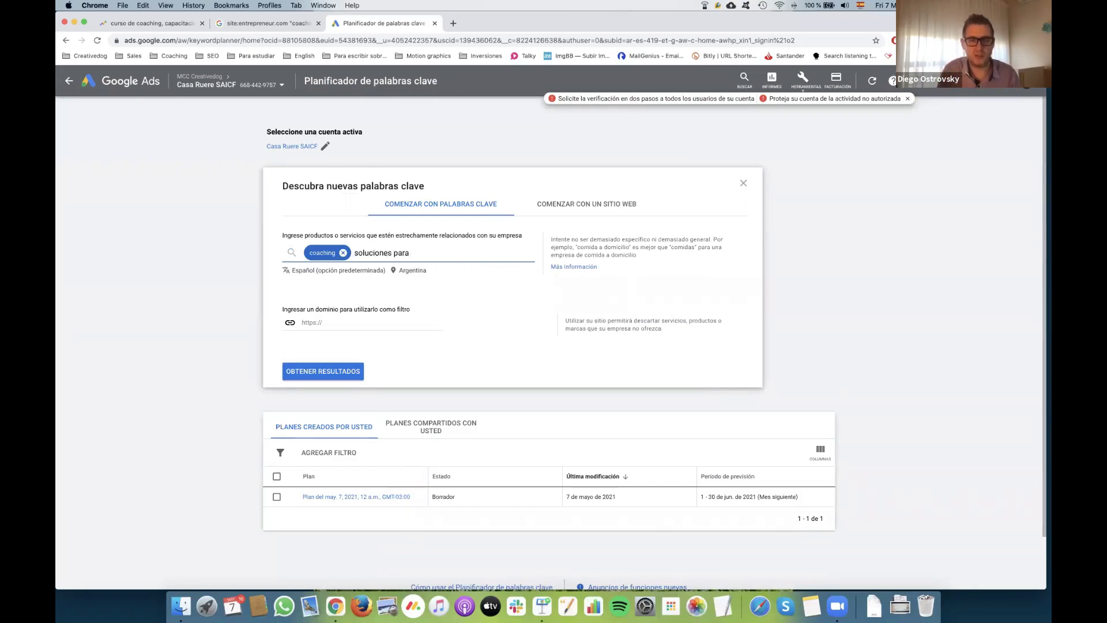
type(" vender")
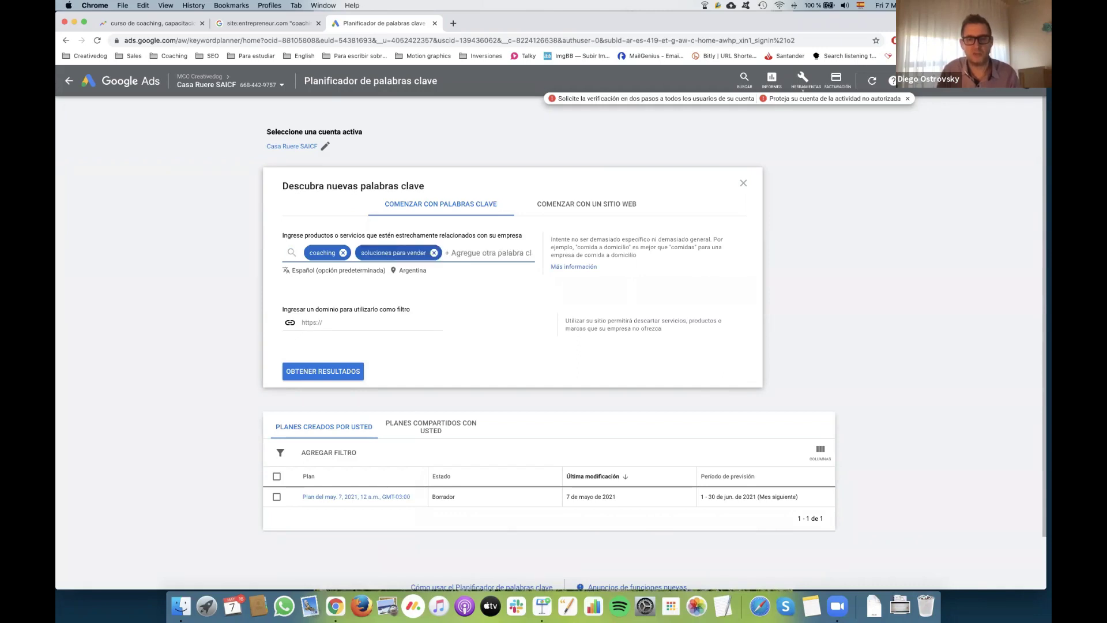
Add "incrementar ventas" as a third seed keyword for the new keyword ideas.
type(",solucio")
key("BackSpace")
key("BackSpace")
key("BackSpace")
key("BackSpace")
key("BackSpace")
key("BackSpace")
key("BackSpace")
type("increment")
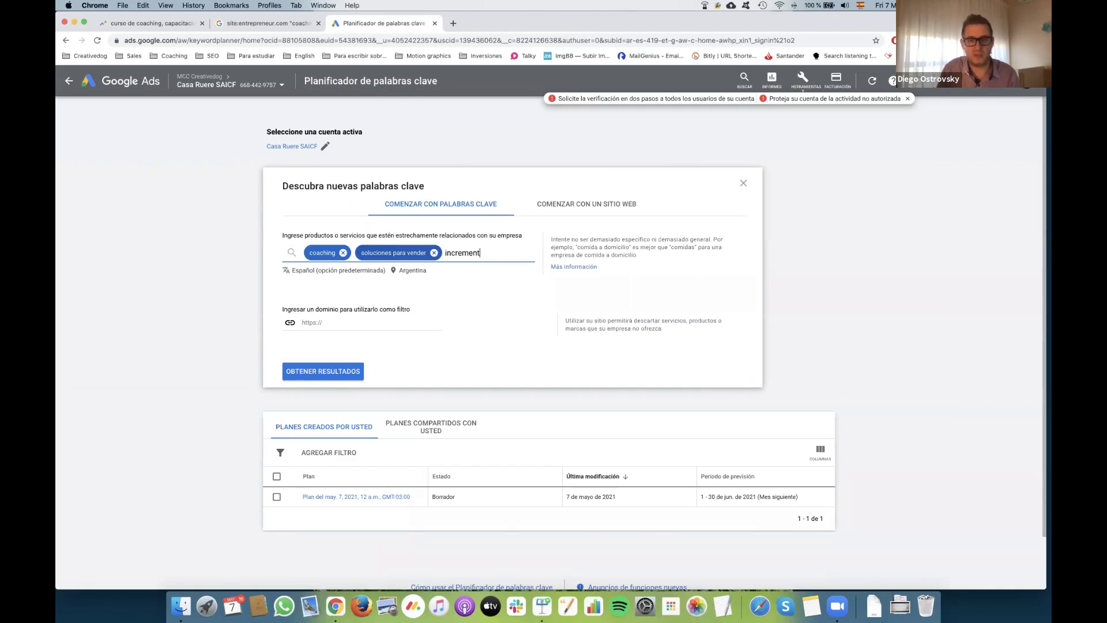
type("ar ventas,")
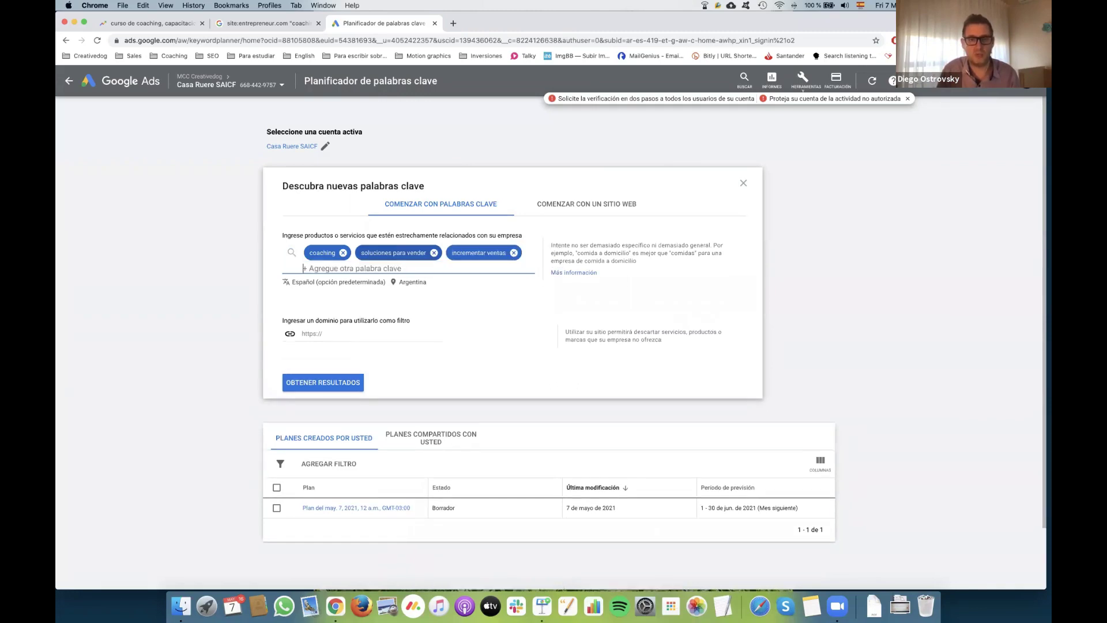
Add the seed keywords "vender mas", "coaching de ventas" and "coaching comercial", and get the keyword ideas.
type("vender mas")
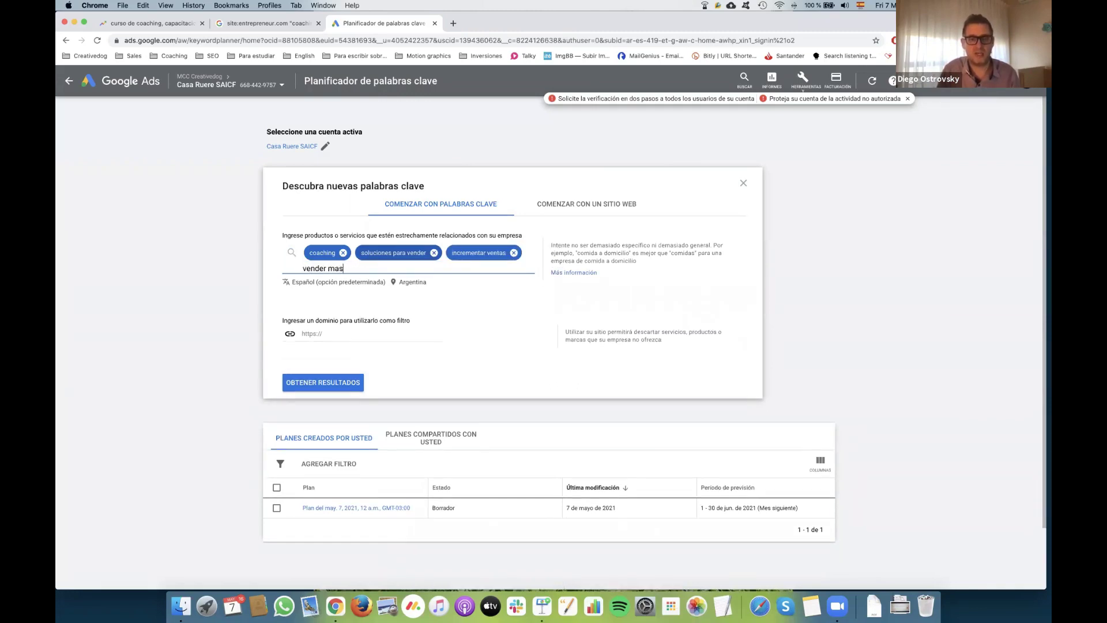
type(",coachin")
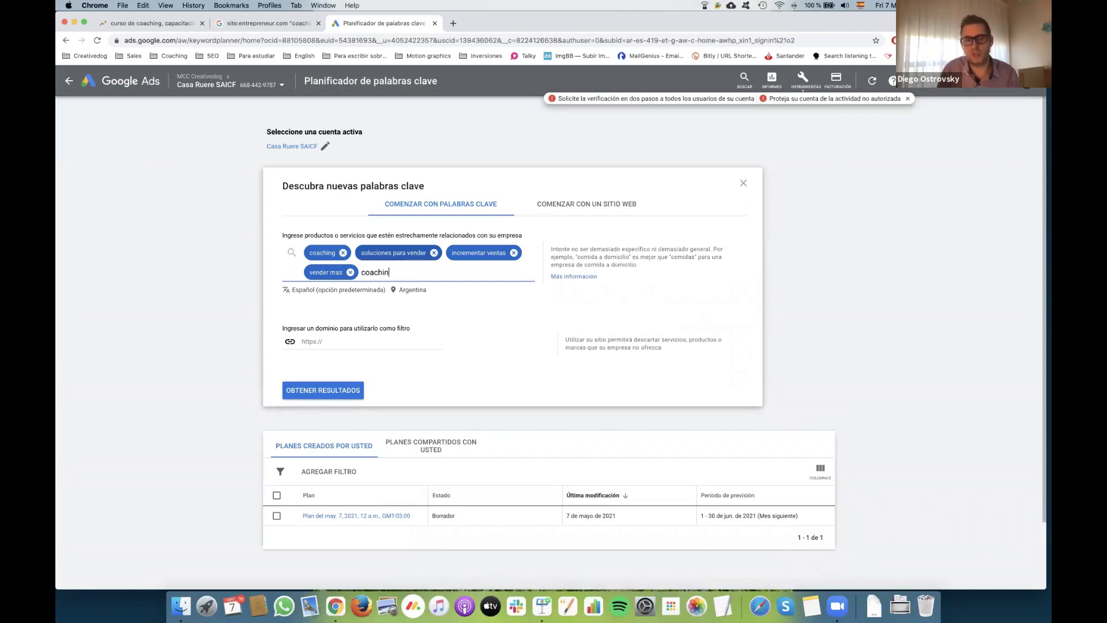
type("g de ventas,coaching comercial,")
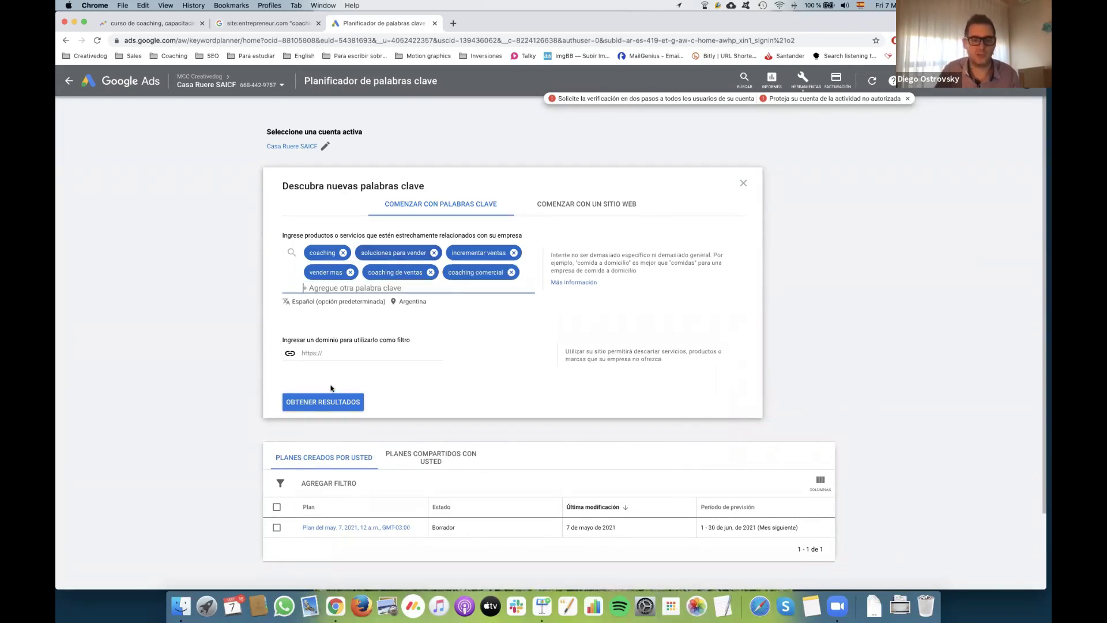
left_click(350, 403)
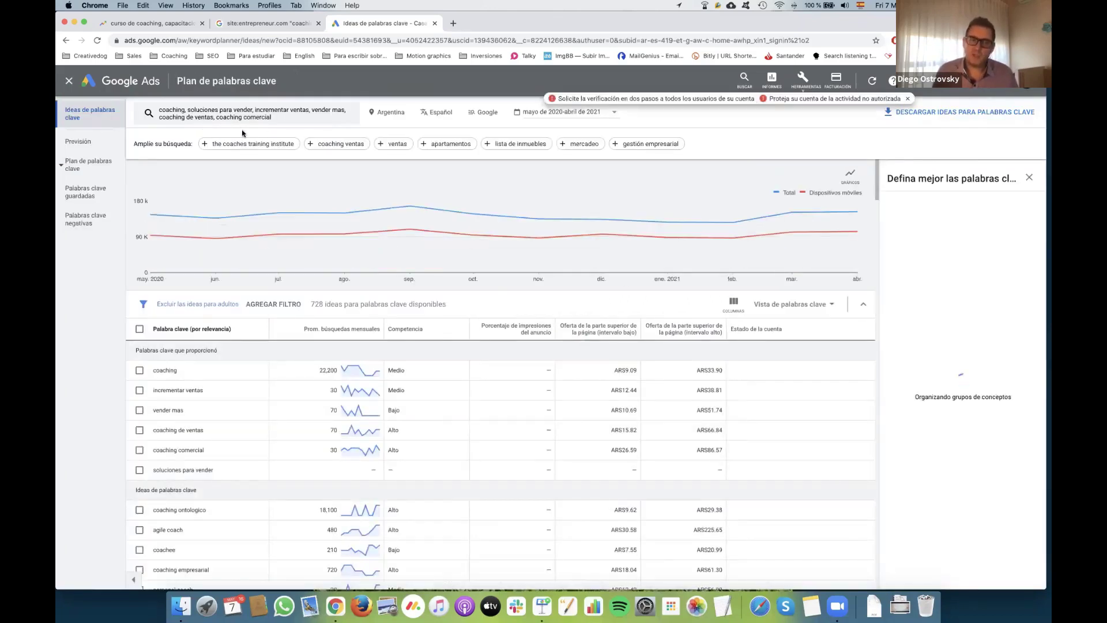
Enlarge the keyword ideas page to 150% and dismiss the account security notices after checking the seed keywords.
key("super+plus")
key("super+plus")
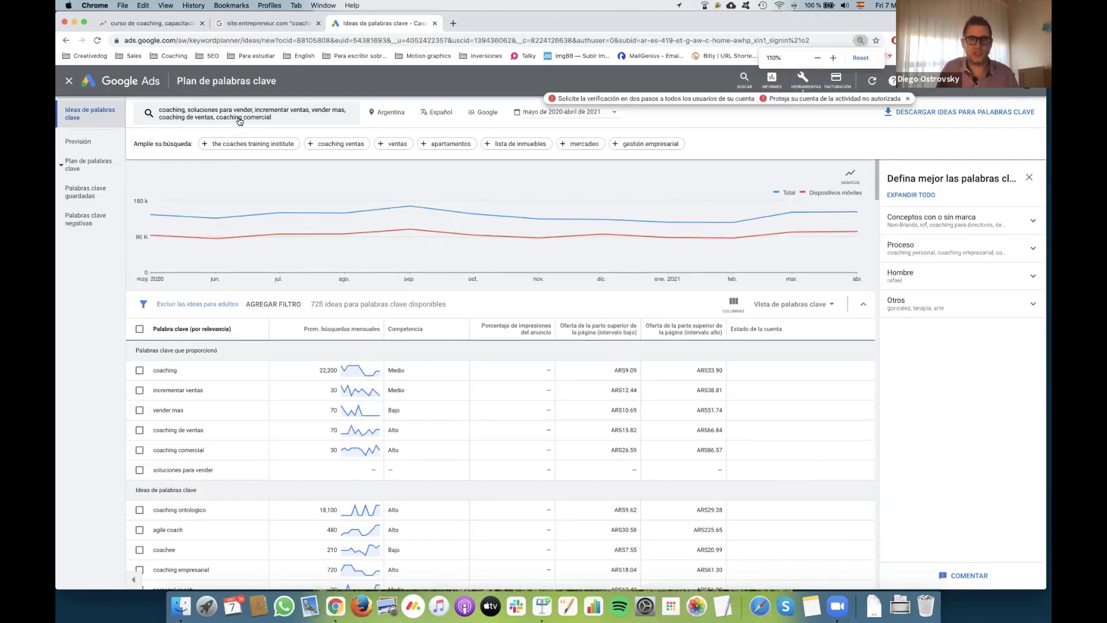
key("super+plus")
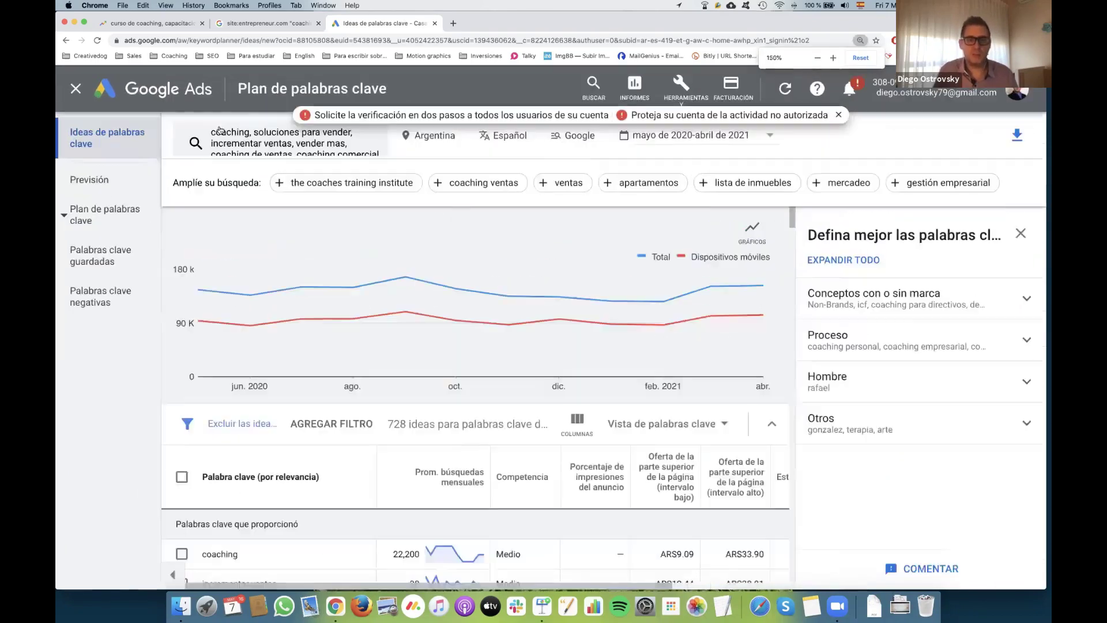
left_click(283, 143)
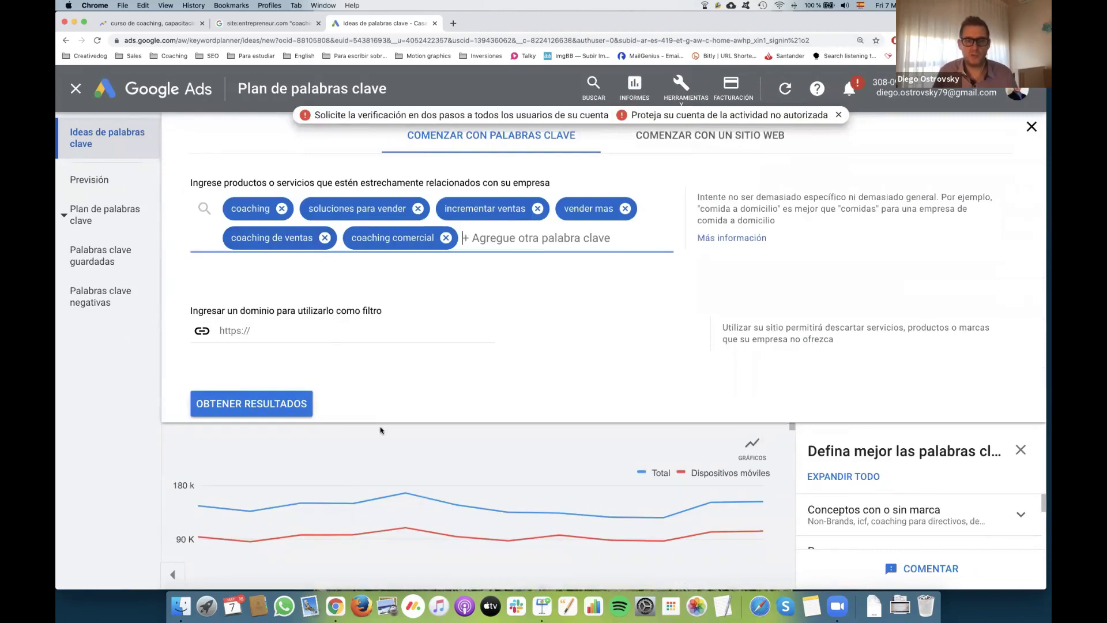
left_click(1031, 126)
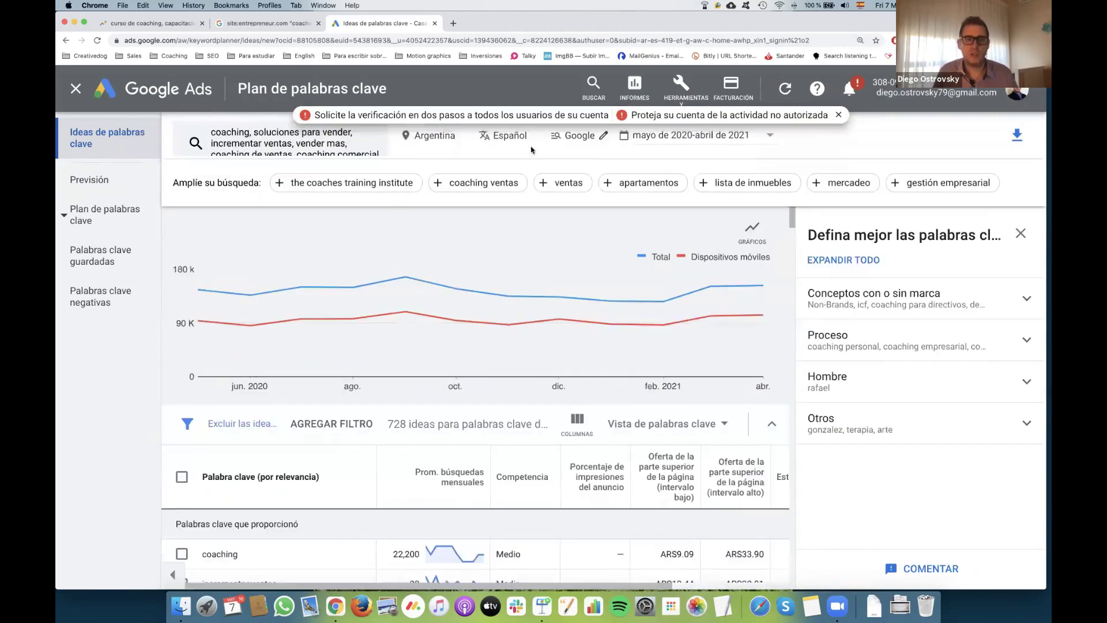
left_click(838, 115)
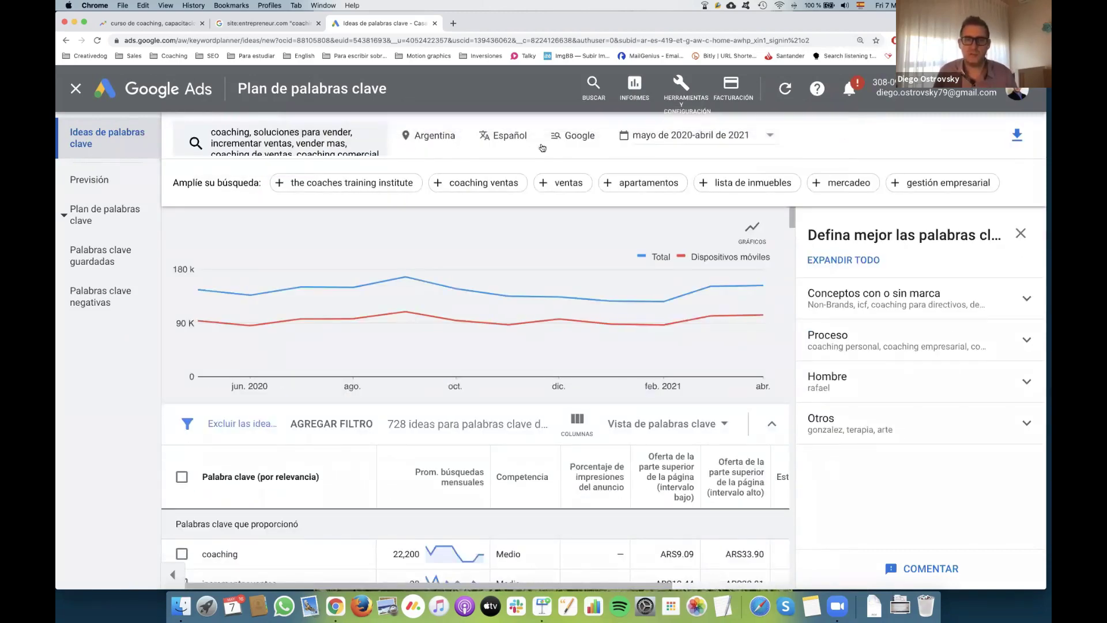
Look up "rosario" among the target locations and leave the location settings without saving.
left_click(463, 136)
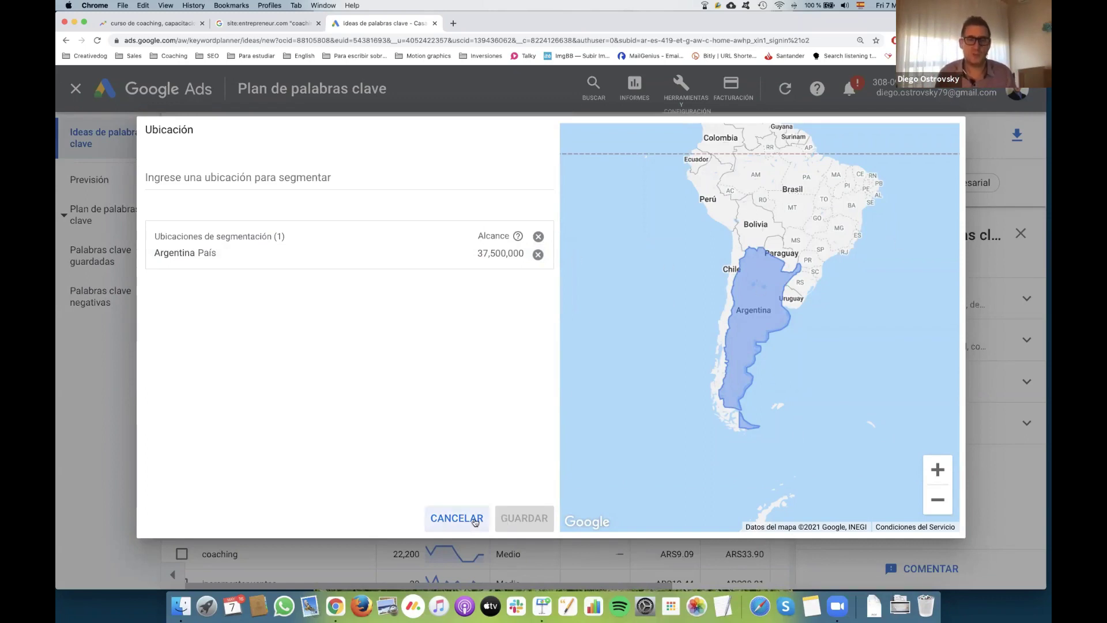
left_click(372, 180)
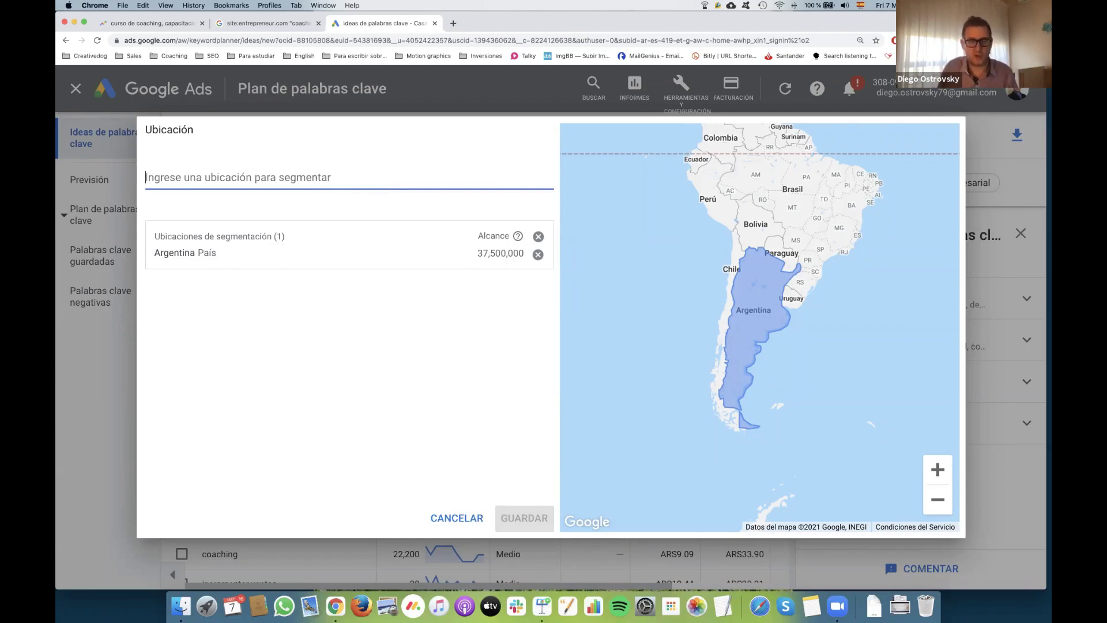
type("rosario")
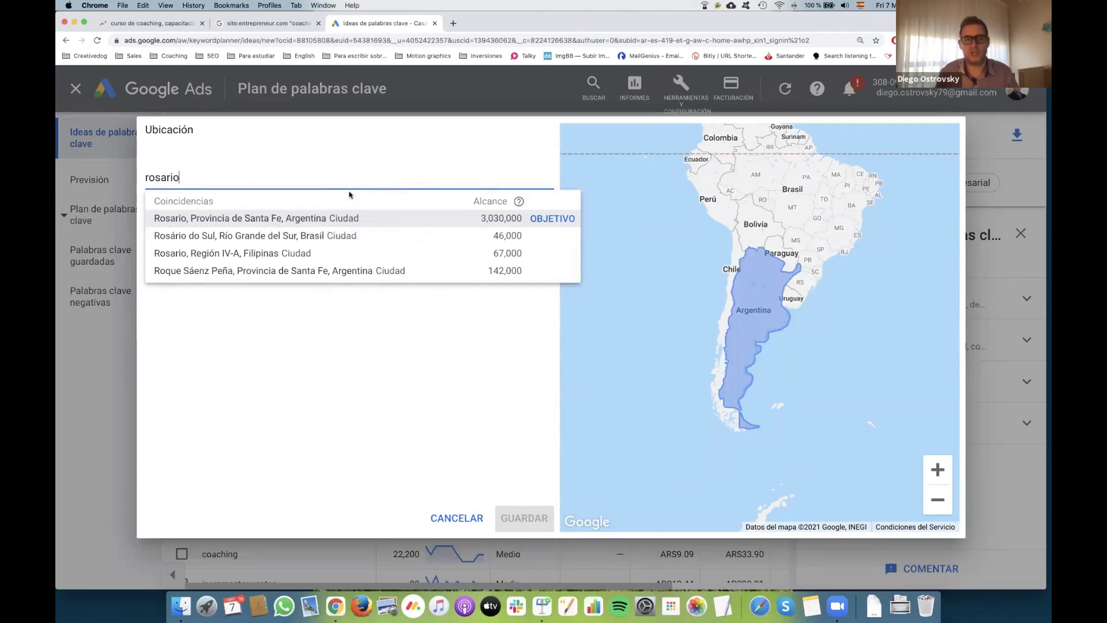
key("Escape")
Check the language choices by searching for "ing", and view the available search network options.
left_click(520, 144)
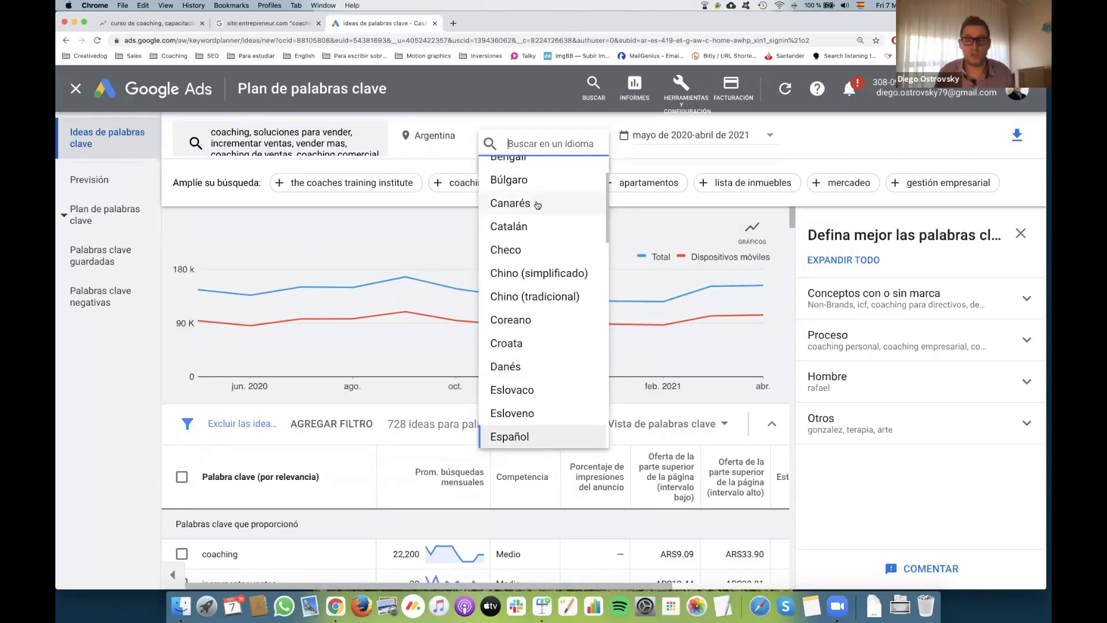
left_click(449, 147)
left_click(516, 137)
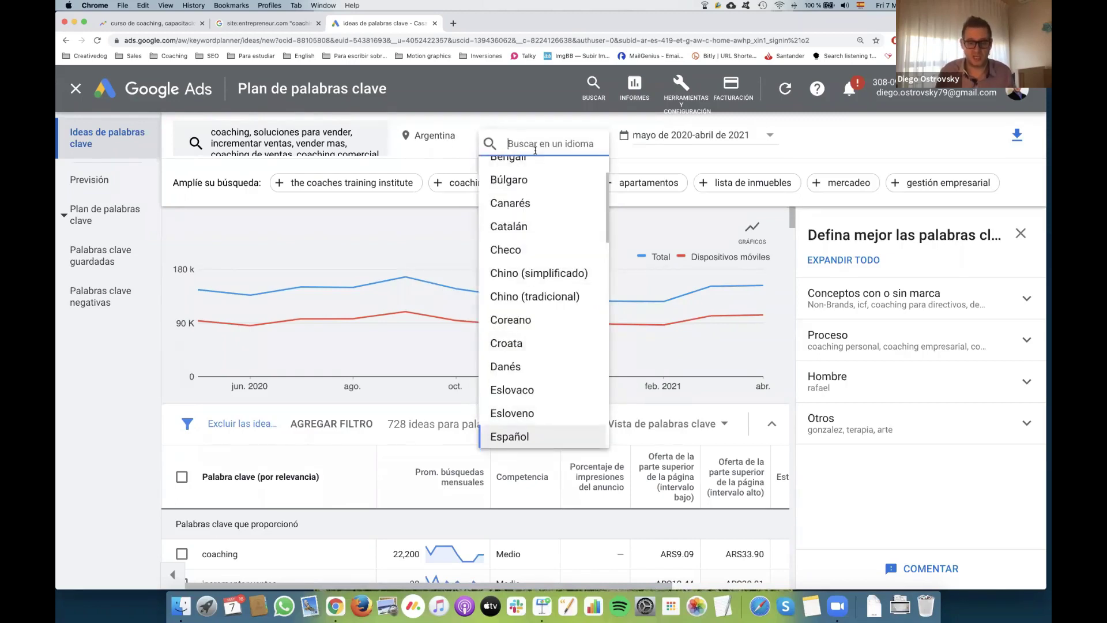
type("ing")
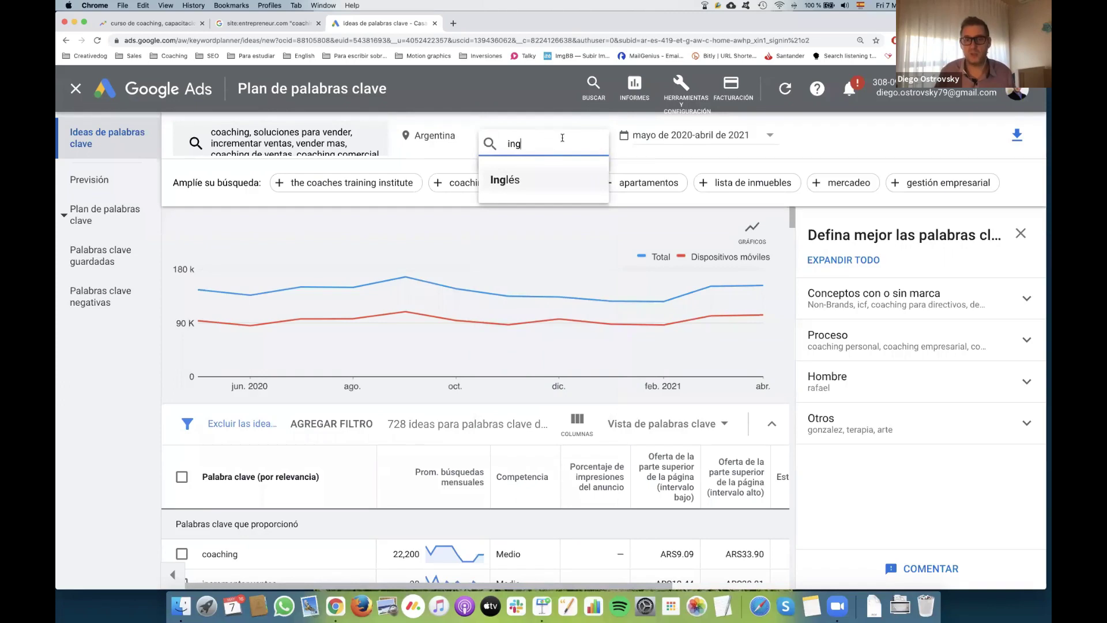
left_click(677, 156)
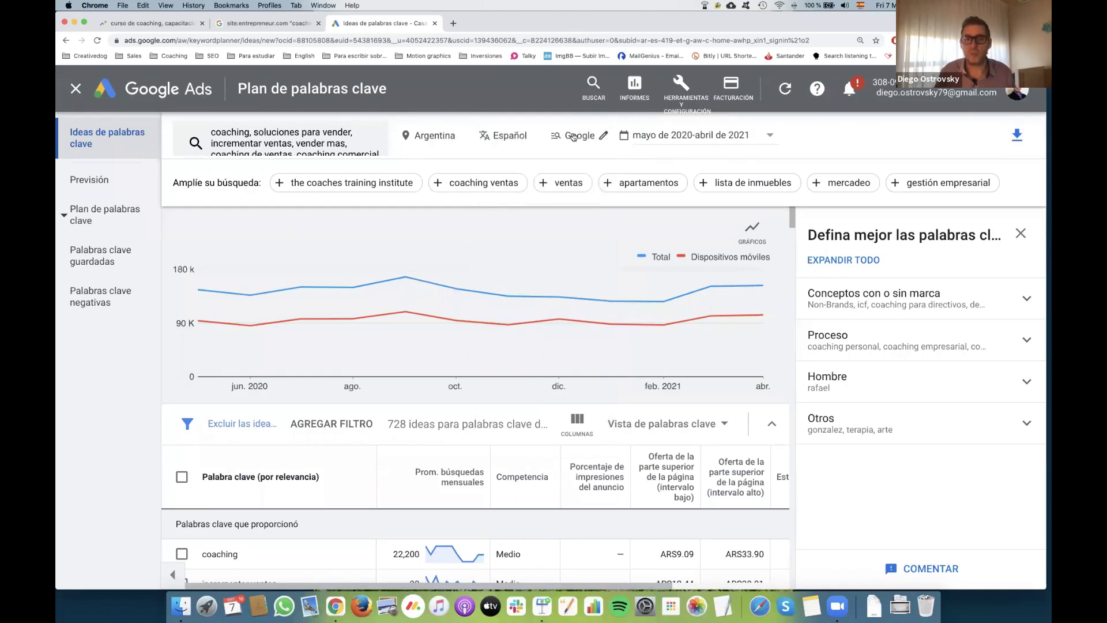
left_click(588, 141)
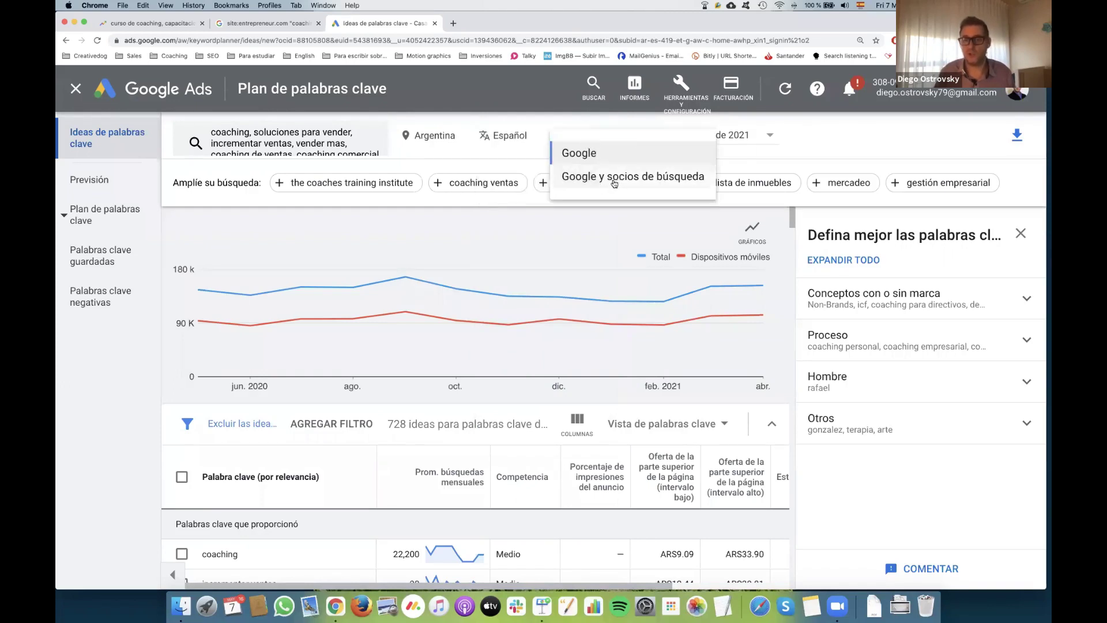
left_click(772, 162)
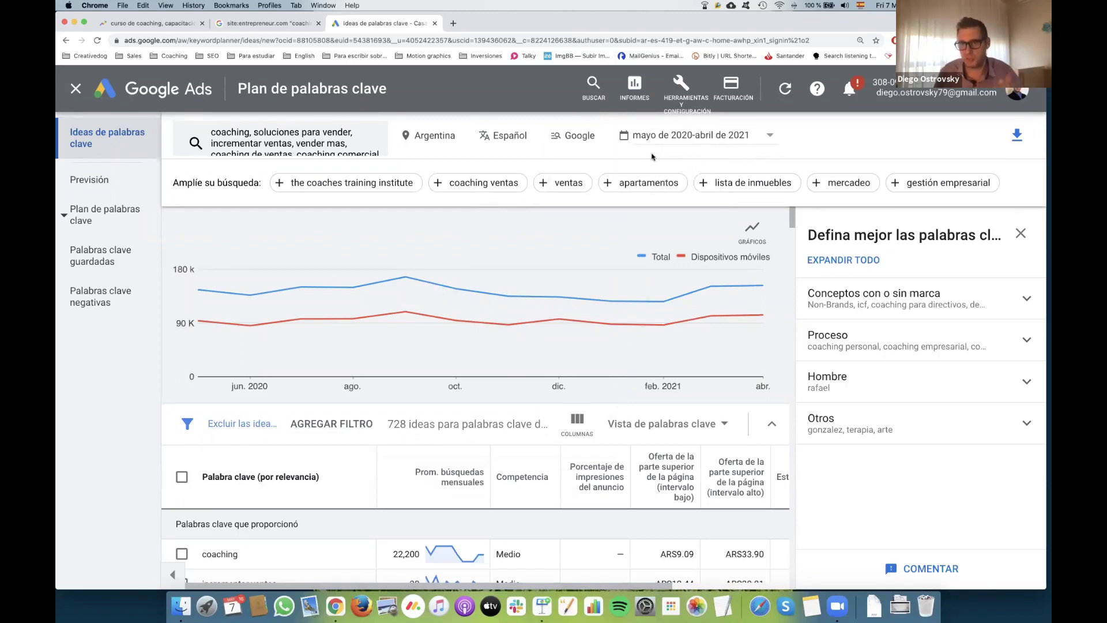
Set the date range of the keyword ideas to the last 24 months (Últimos 24 meses).
left_click(740, 140)
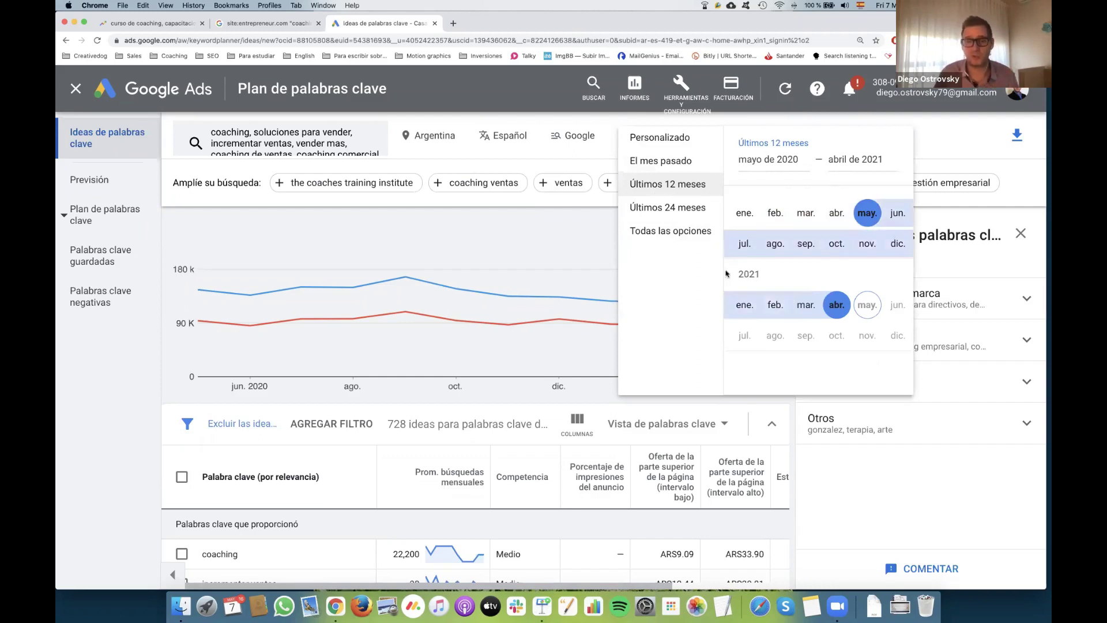
left_click(682, 214)
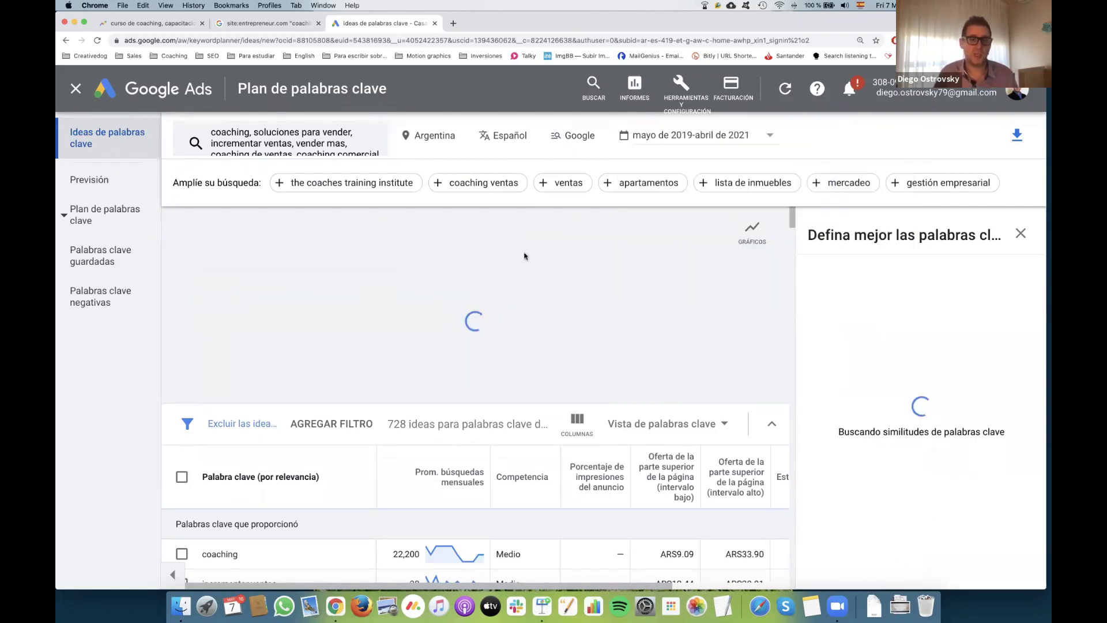
mouse_move(470, 293)
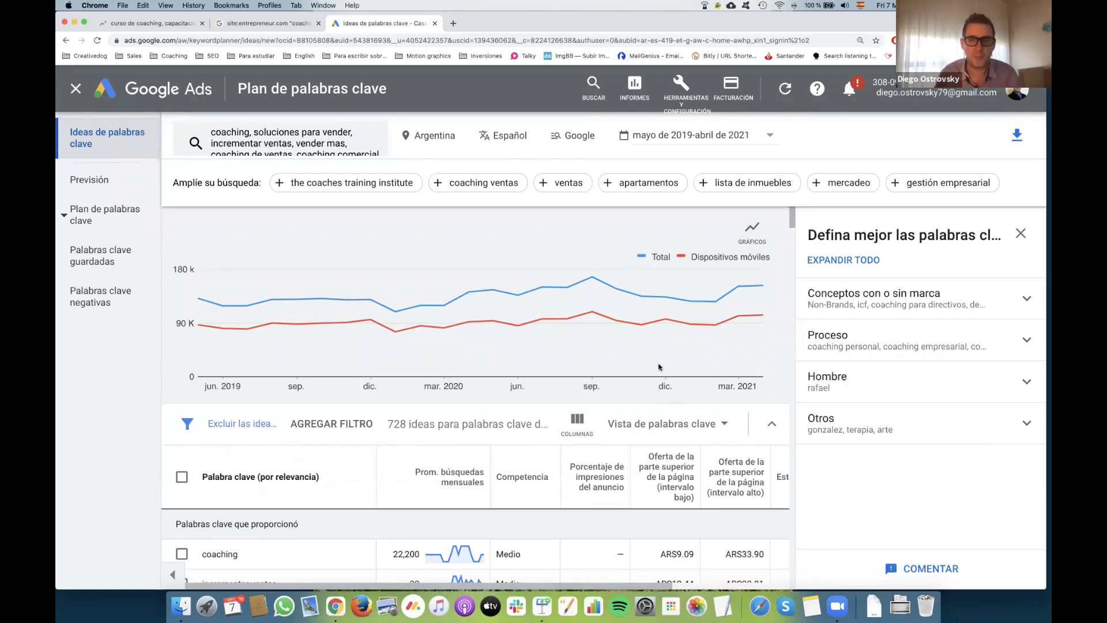
Examine the provided keywords' average monthly searches, search trend charts, competition levels and top-of-page bid ranges.
scroll(658, 371, "down", 4)
scroll(658, 378, "up", 2)
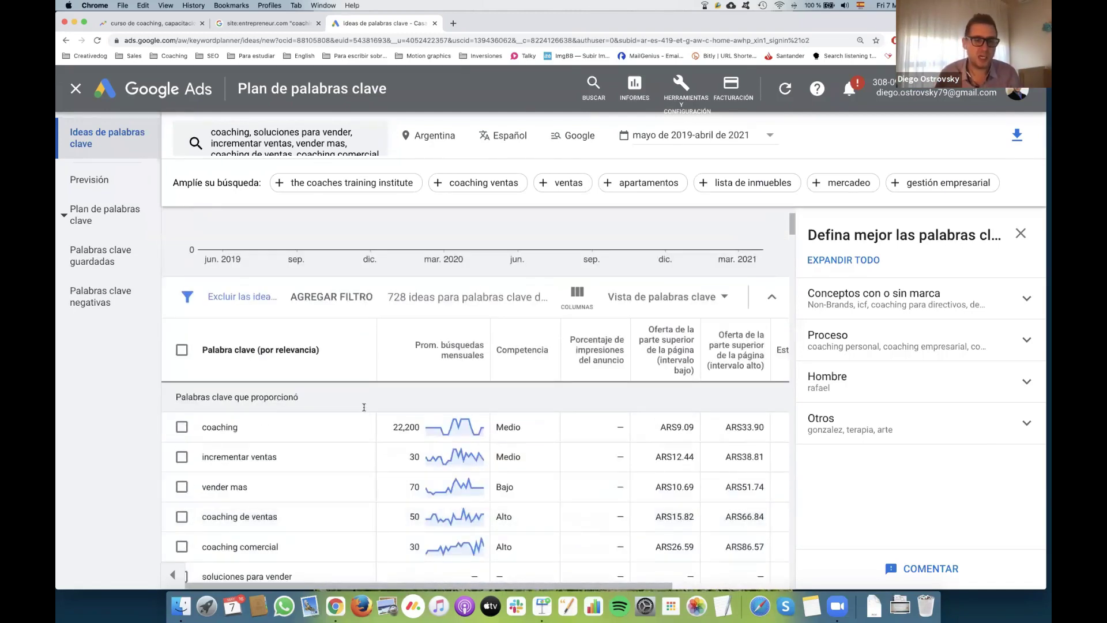
left_click_drag(210, 397, 294, 397)
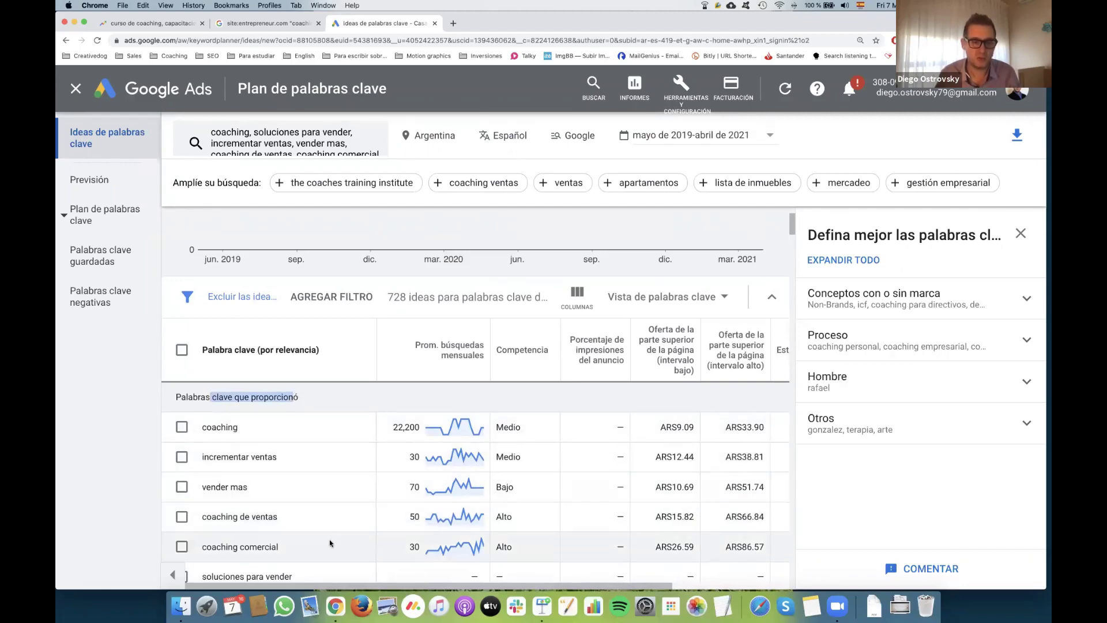
scroll(315, 544, "down", 1)
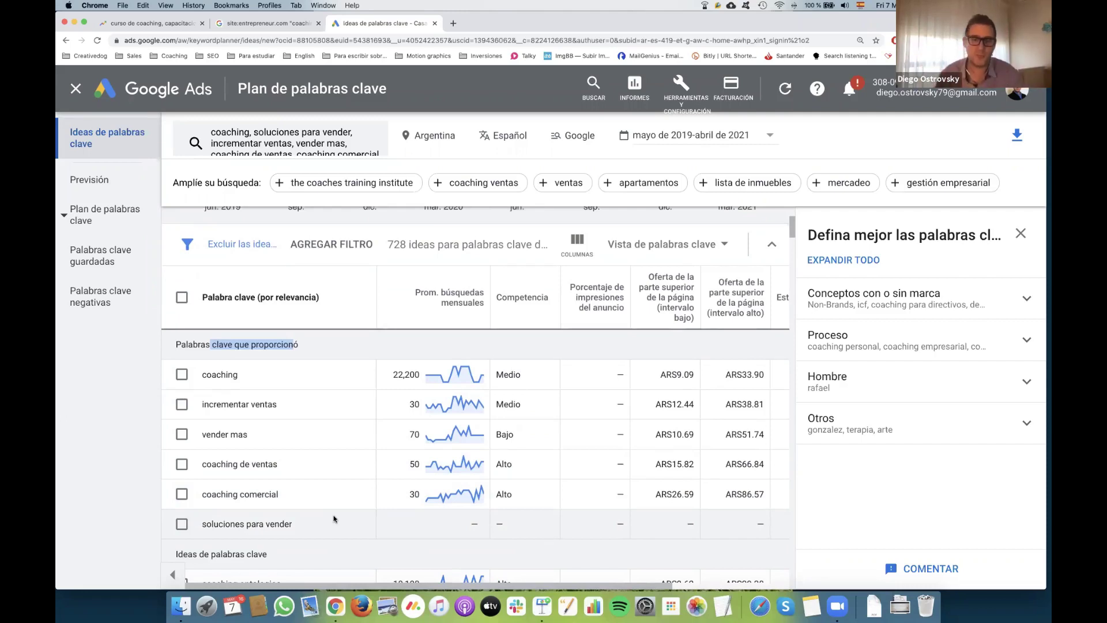
left_click(475, 300)
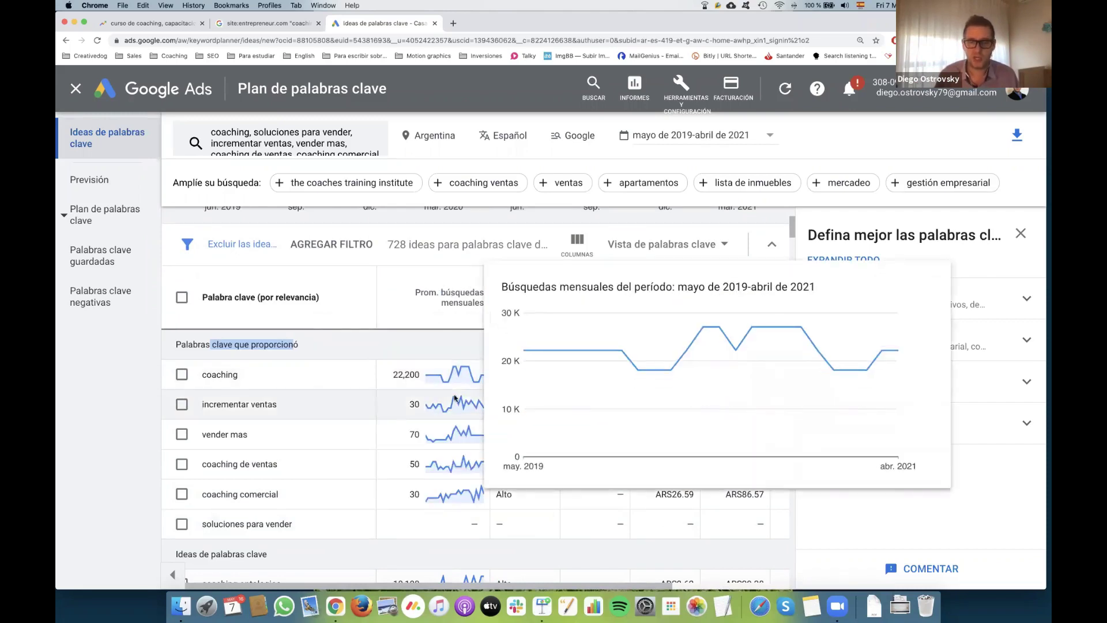
mouse_move(454, 398)
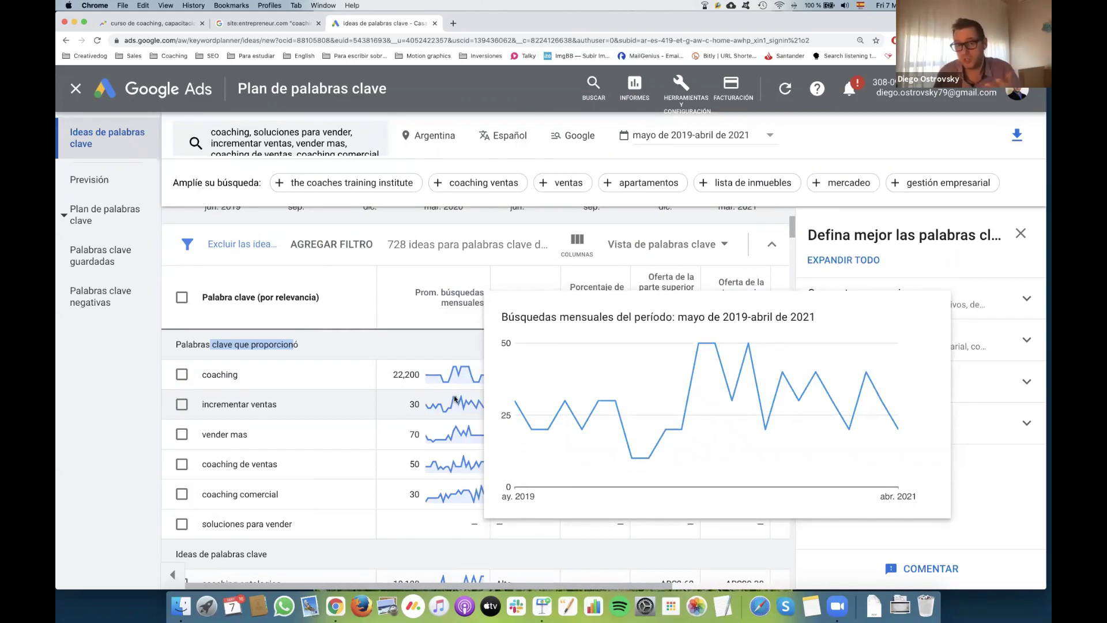
mouse_move(515, 402)
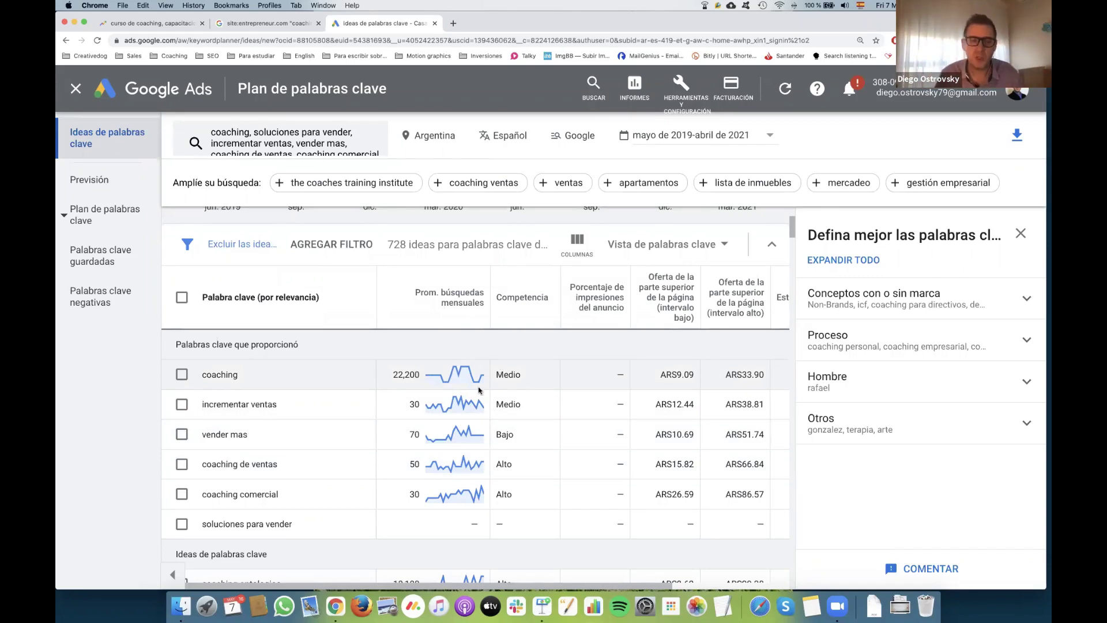
mouse_move(441, 408)
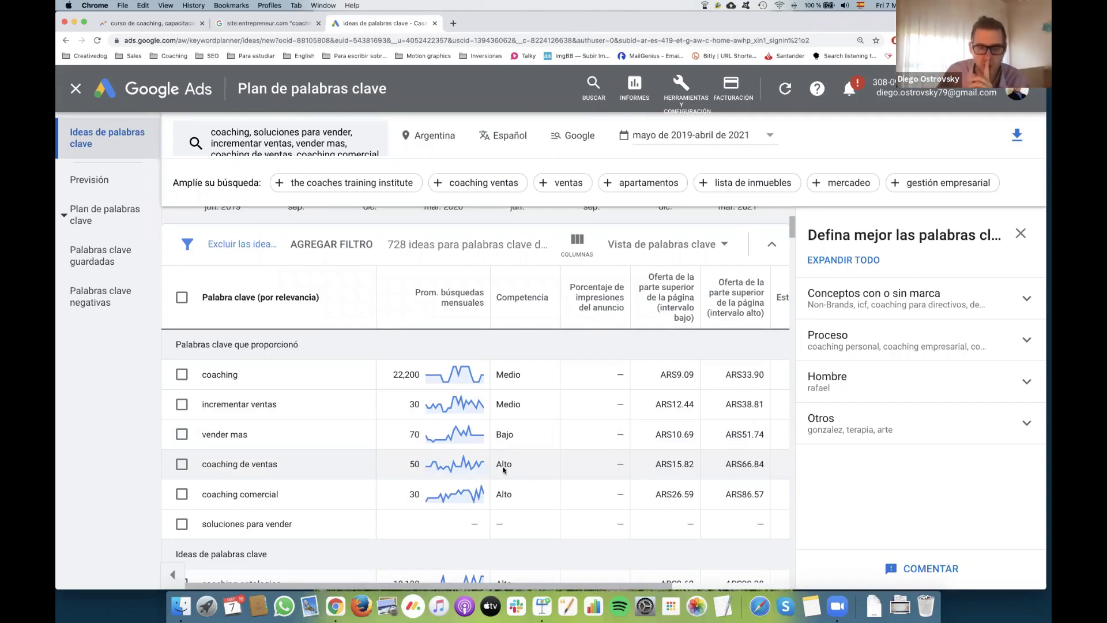
mouse_move(431, 466)
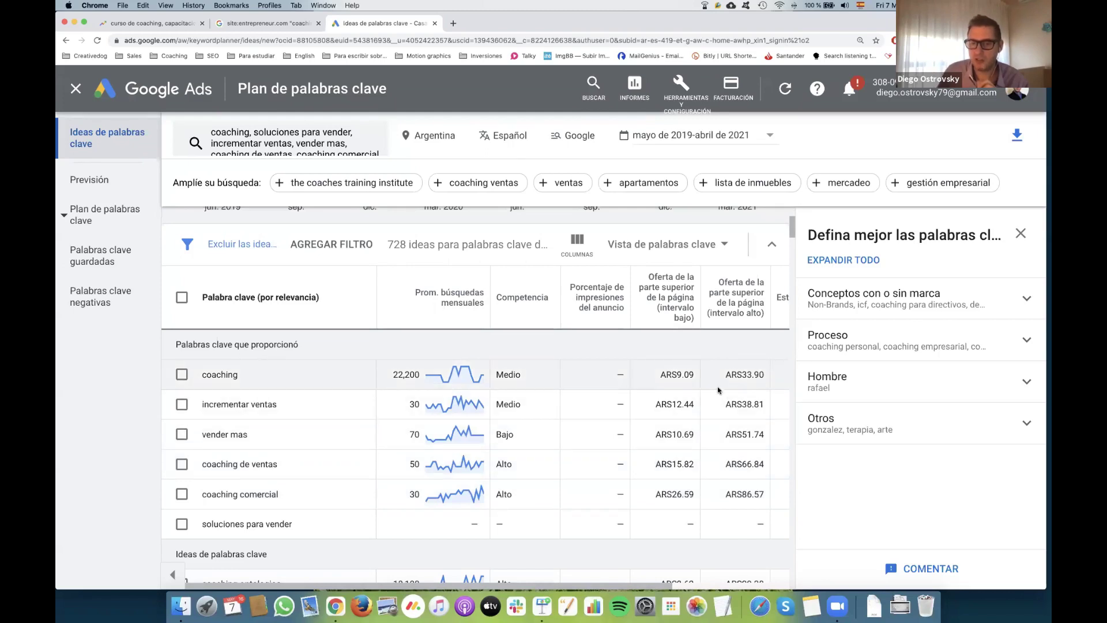
mouse_move(664, 314)
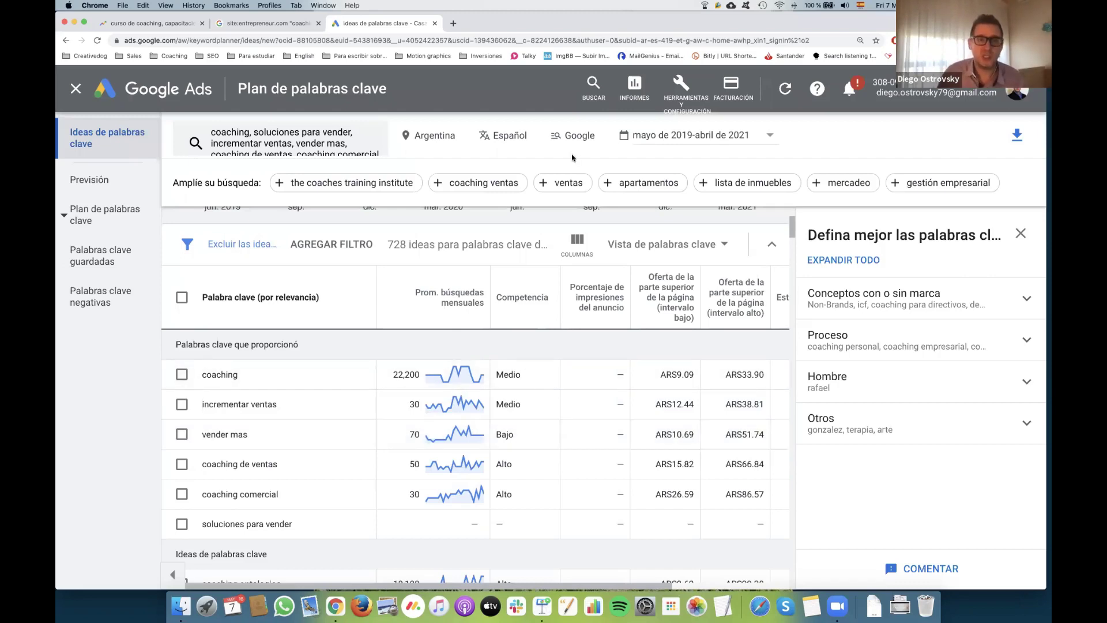
Search Google for "coaching empresarial" in a new browser tab to examine its ads, and return to the keyword ideas.
left_click(453, 23)
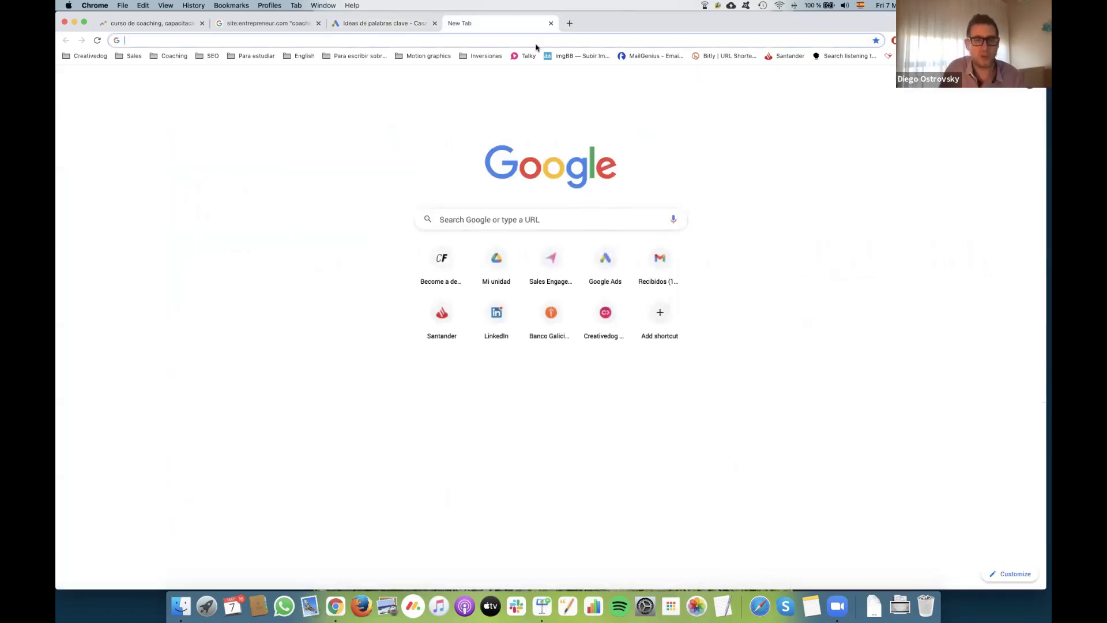
type("coaching empre")
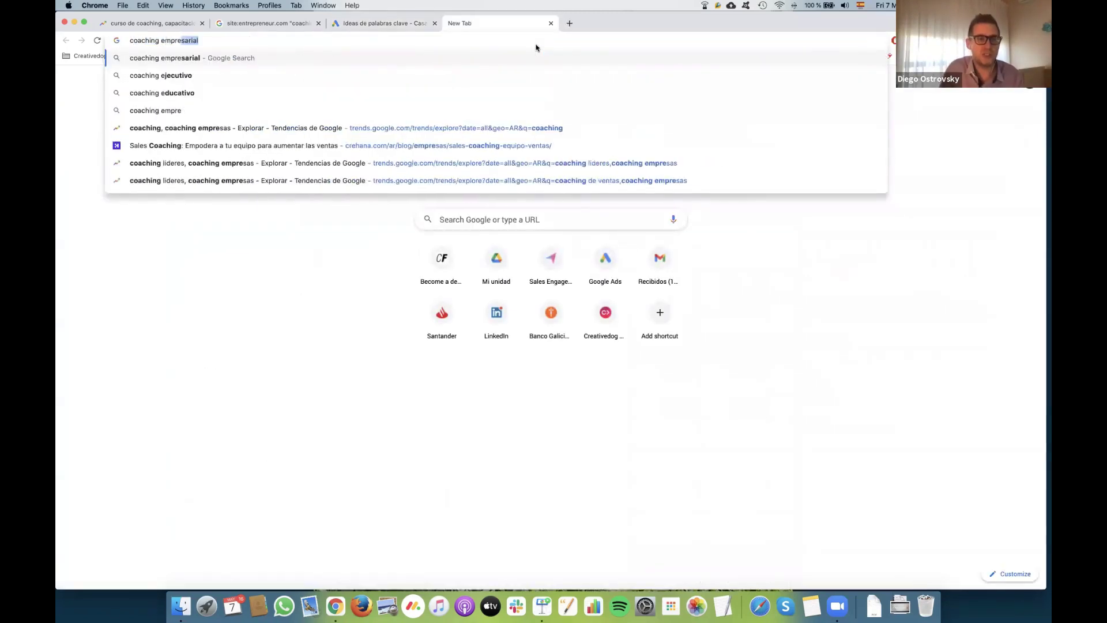
type("sarial")
key("Return")
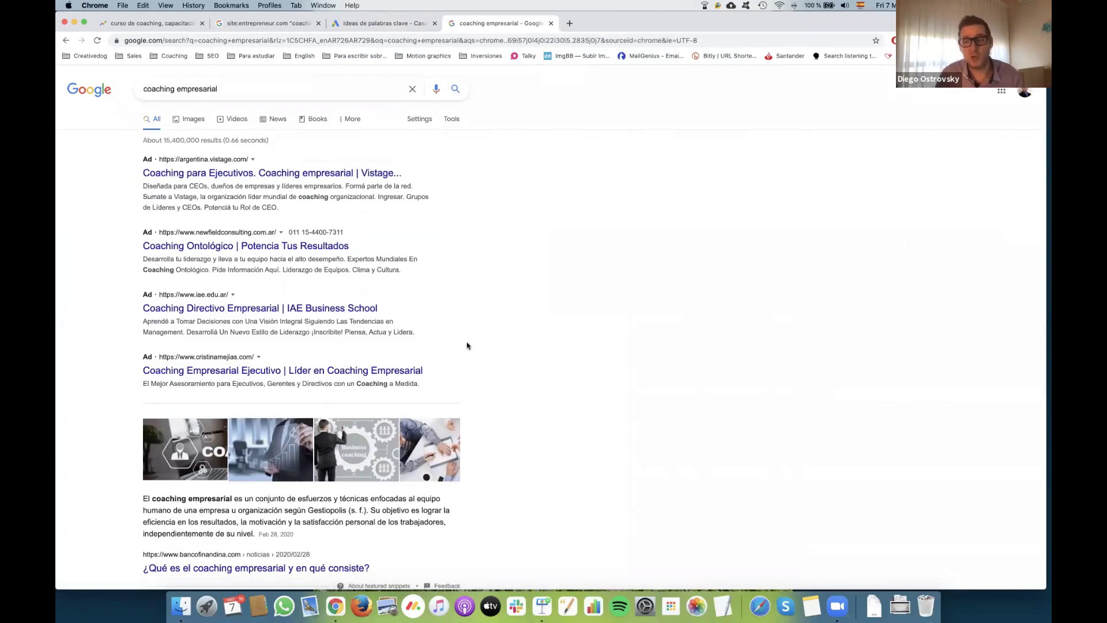
scroll(468, 348, "down", 15)
scroll(468, 354, "down", 9)
scroll(502, 309, "up", 4)
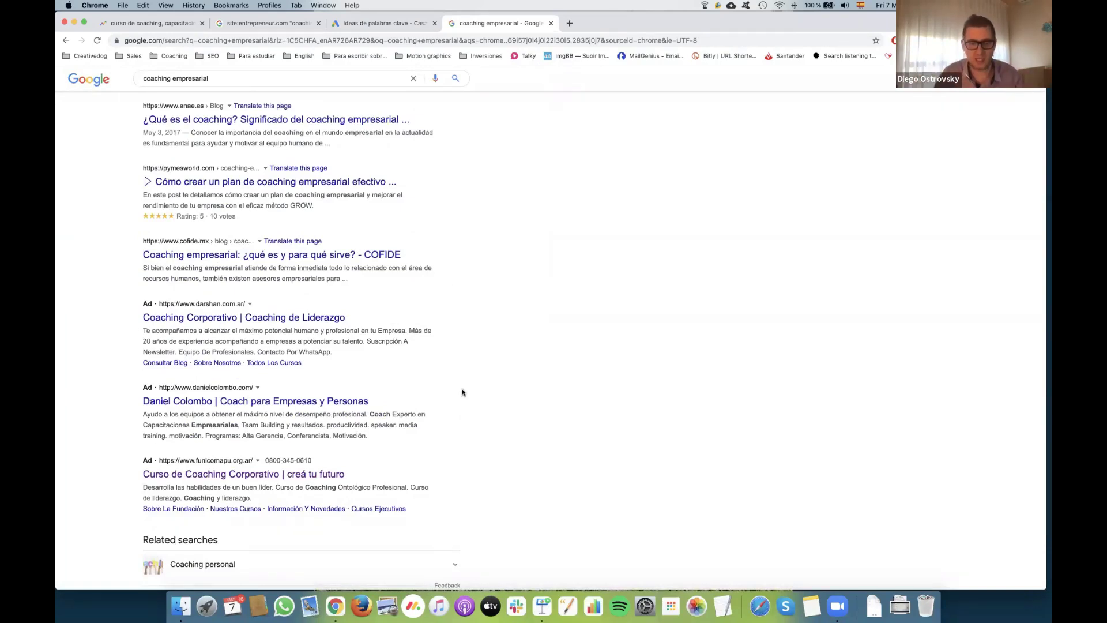
left_click(373, 24)
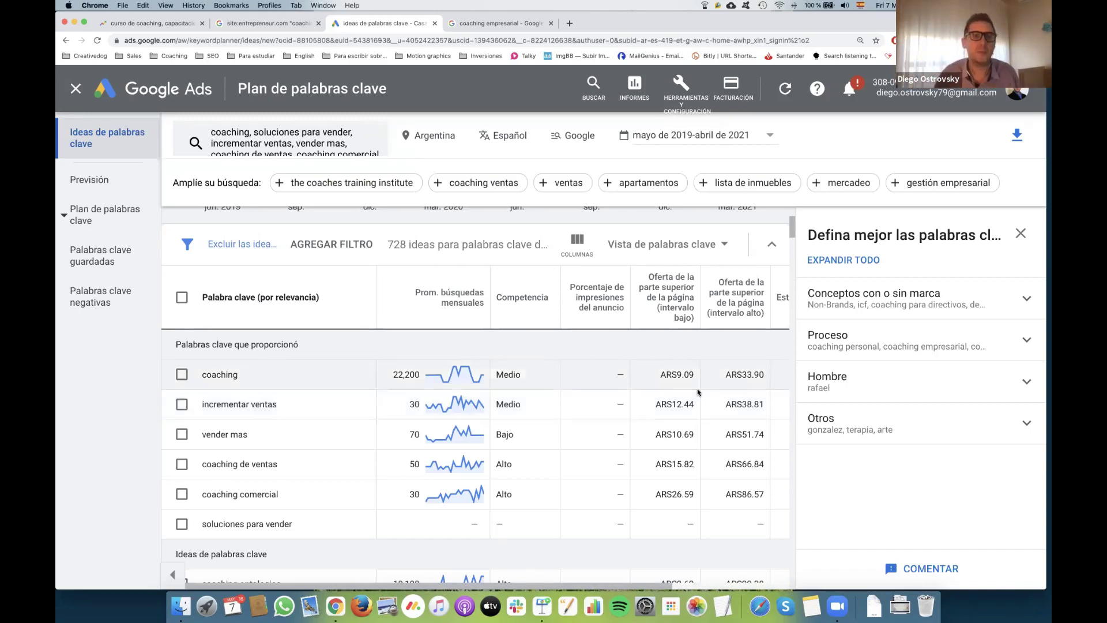
Review the provided keywords' search volumes and highlight the keyword "soluciones para vender".
key("super+Tab")
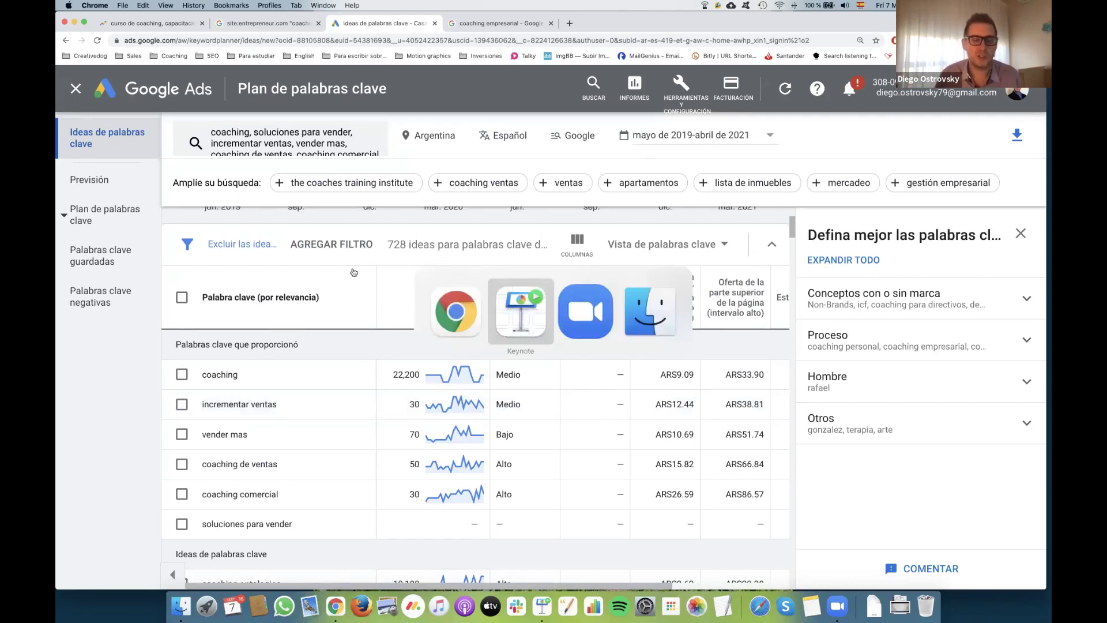
key("Escape")
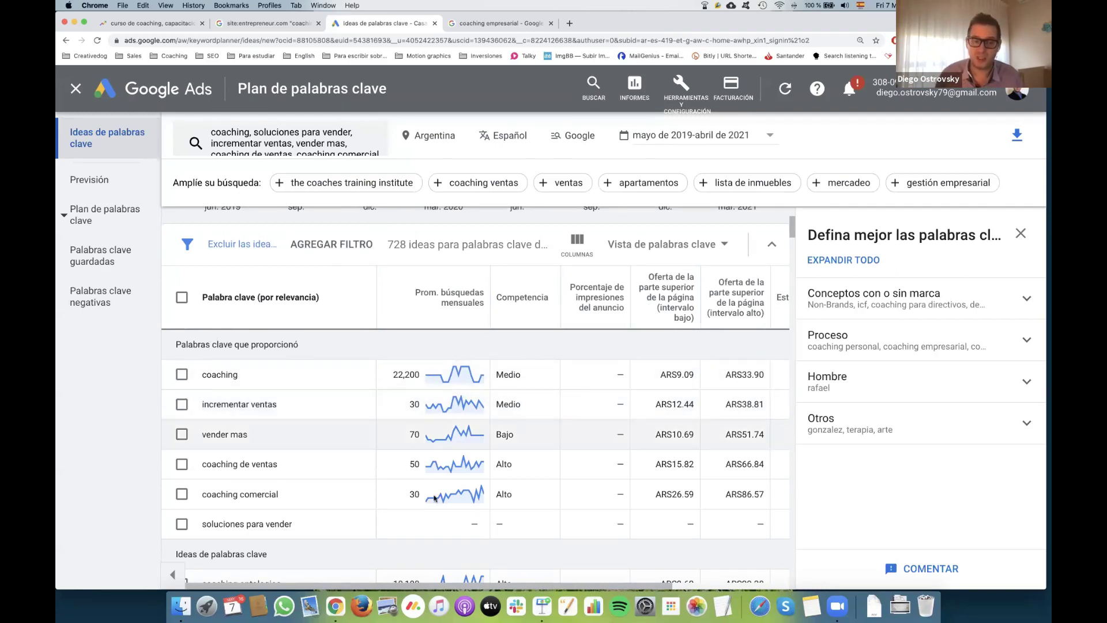
mouse_move(435, 498)
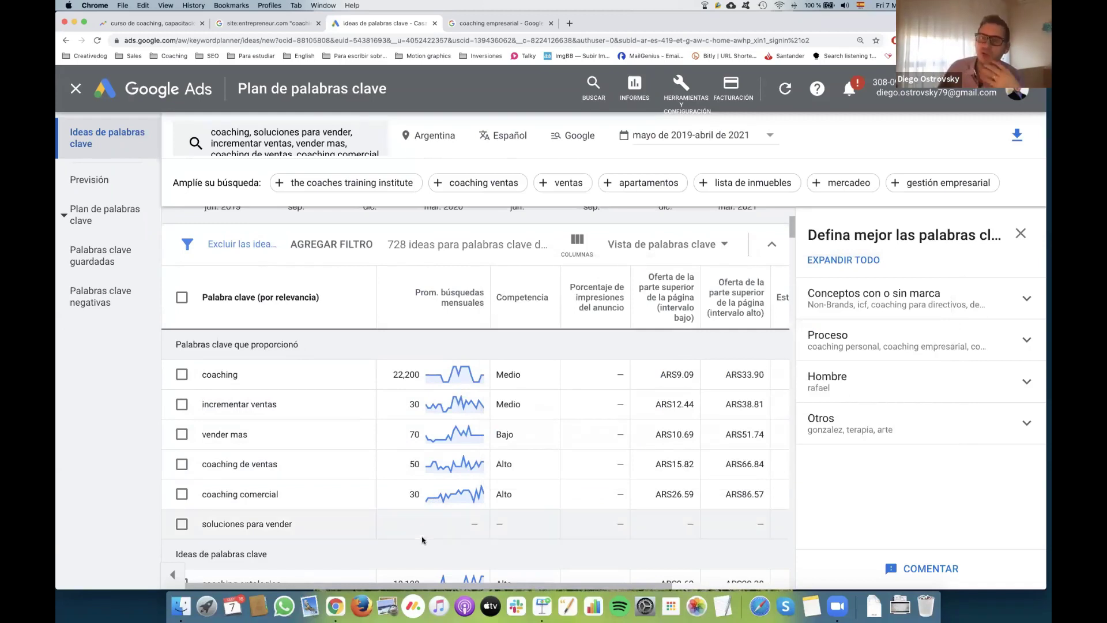
left_click_drag(211, 523, 279, 524)
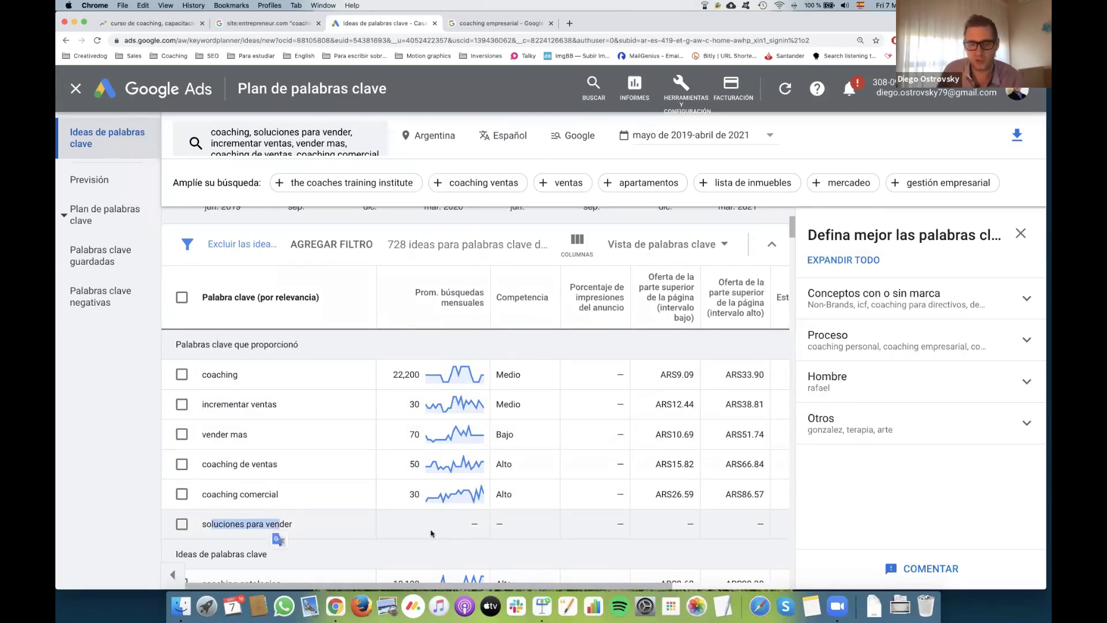
Examine the suggested keyword ideas (Ideas de palabras clave), comparing their average monthly searches, trend charts, competition levels and bid ranges.
scroll(431, 533, "down", 5)
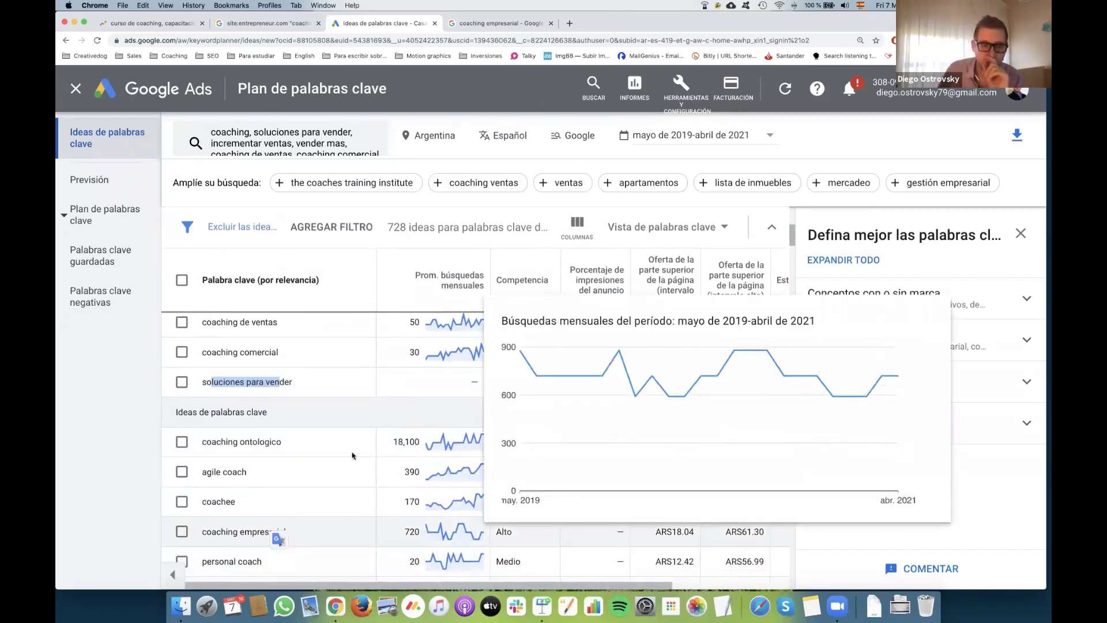
left_click_drag(184, 413, 267, 414)
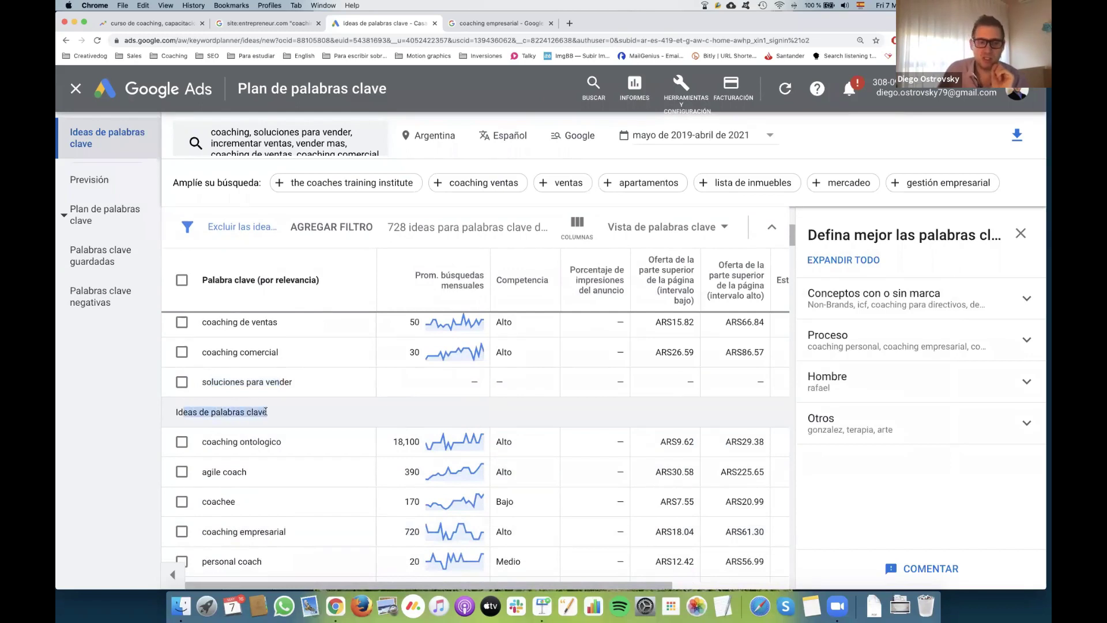
scroll(265, 412, "down", 2)
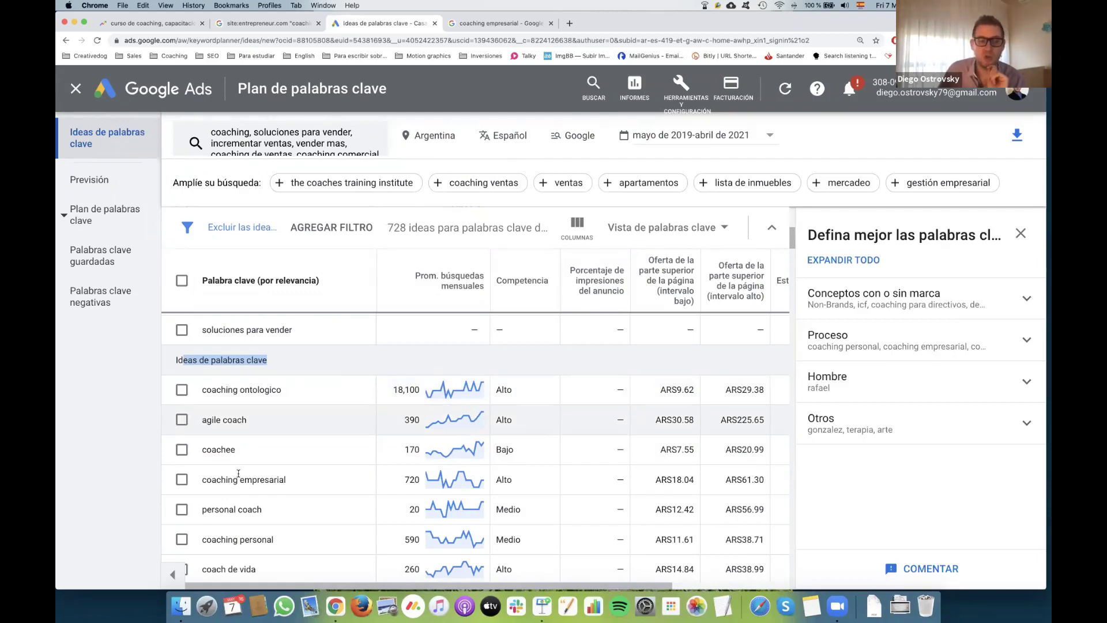
scroll(267, 512, "down", 3)
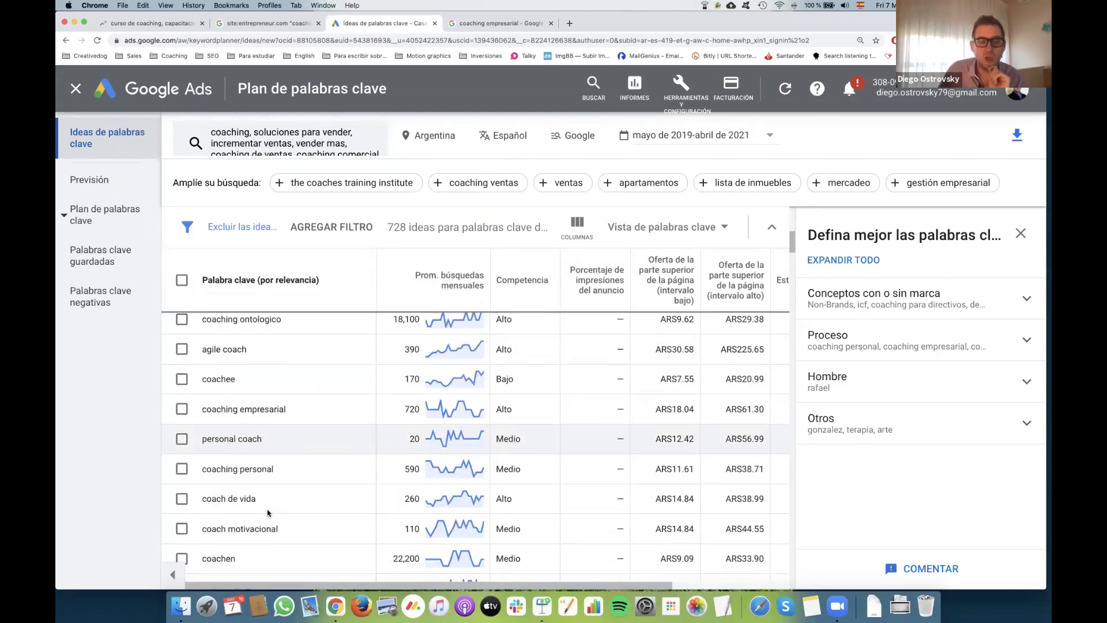
scroll(268, 513, "down", 2)
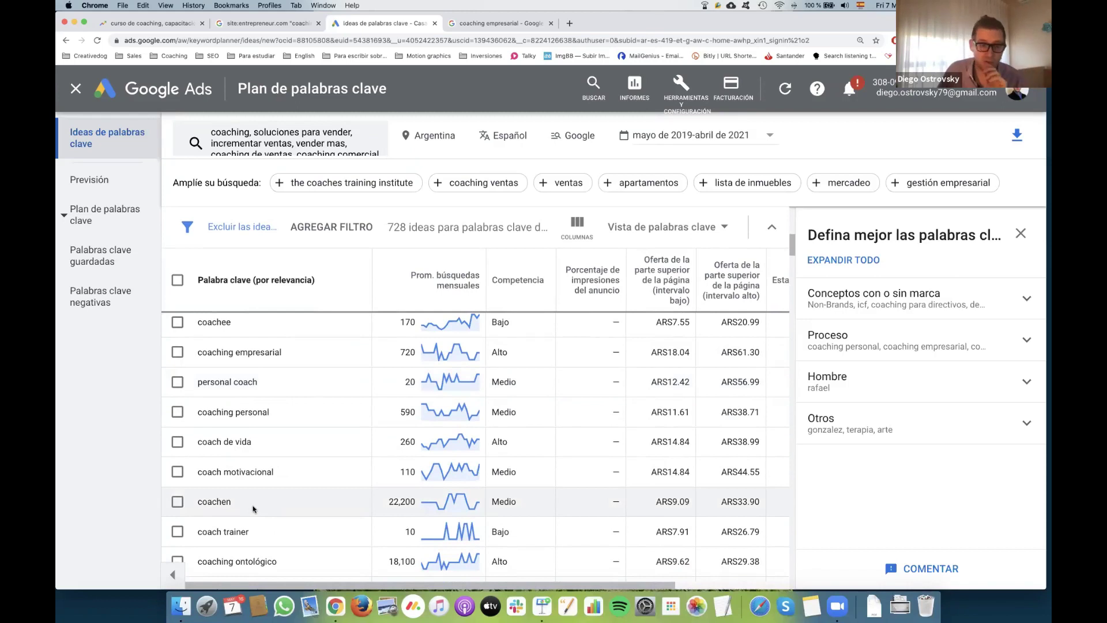
scroll(251, 505, "down", 4)
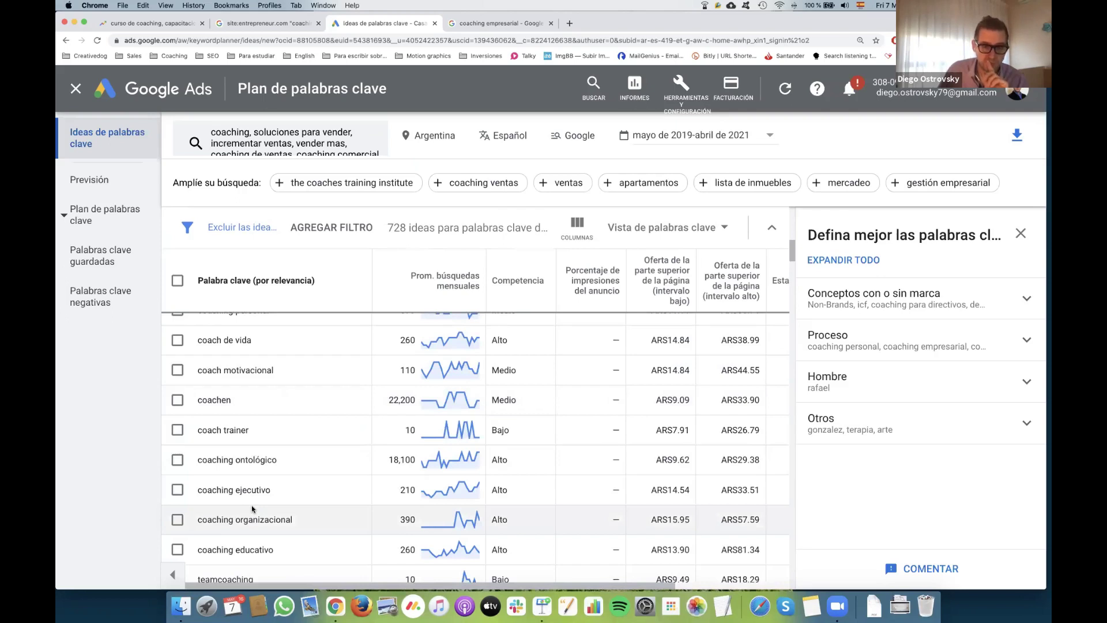
scroll(251, 504, "down", 4)
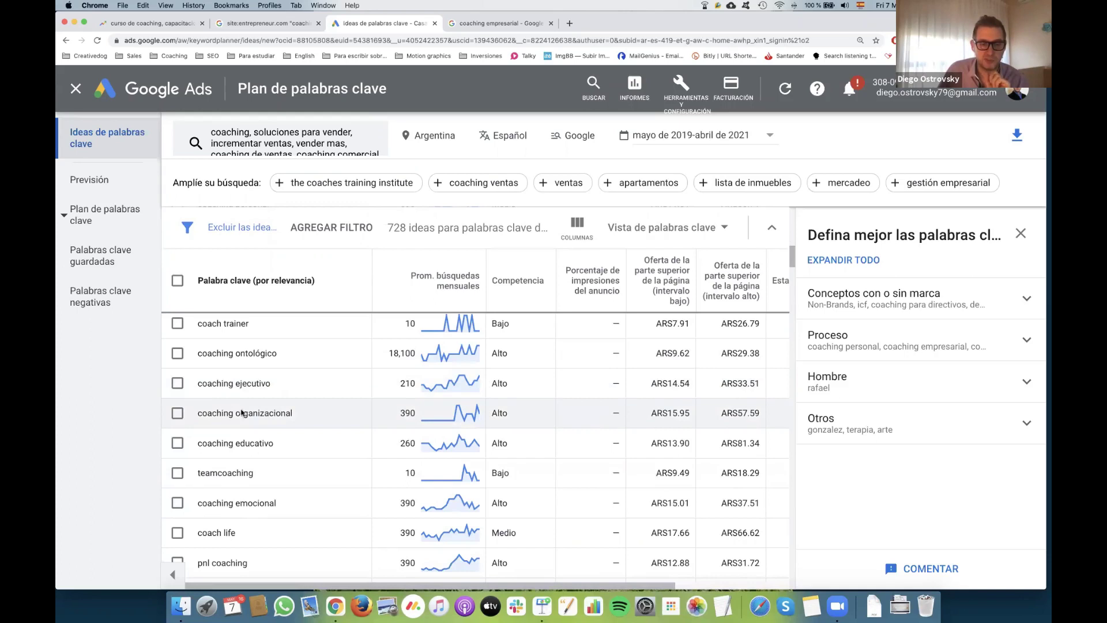
scroll(242, 412, "down", 3)
scroll(242, 412, "down", 2)
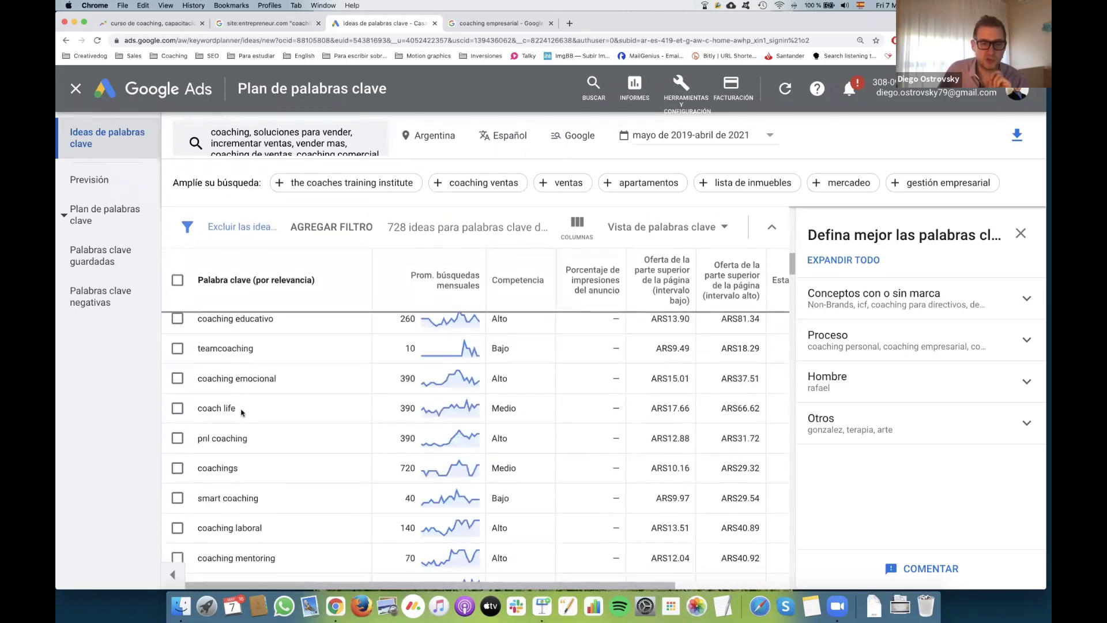
mouse_move(458, 383)
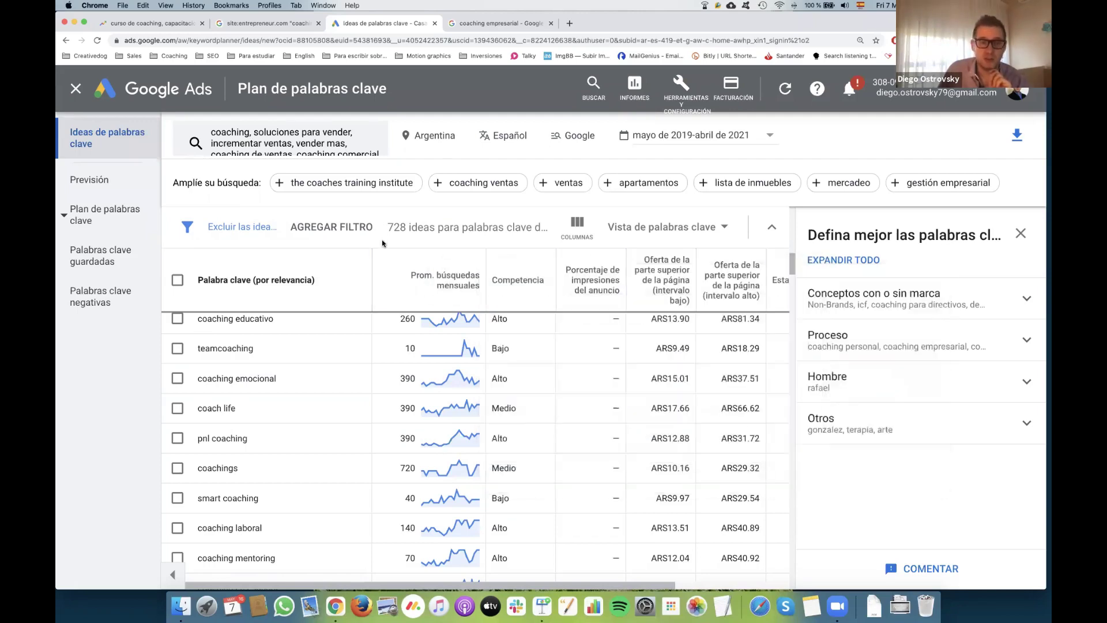
scroll(320, 398, "down", 3)
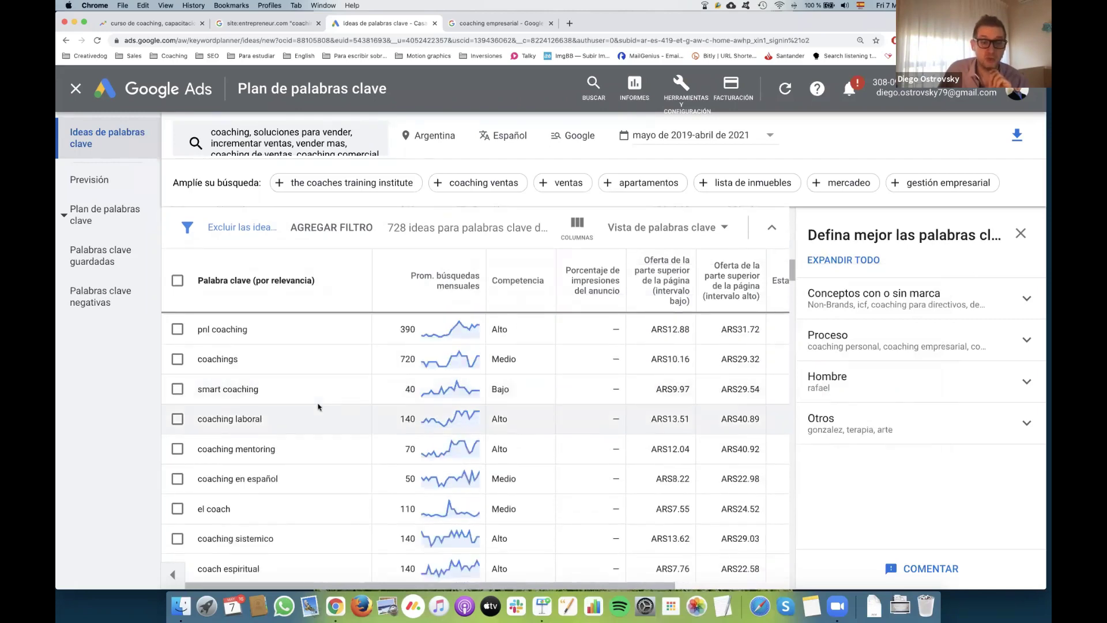
scroll(317, 407, "down", 1)
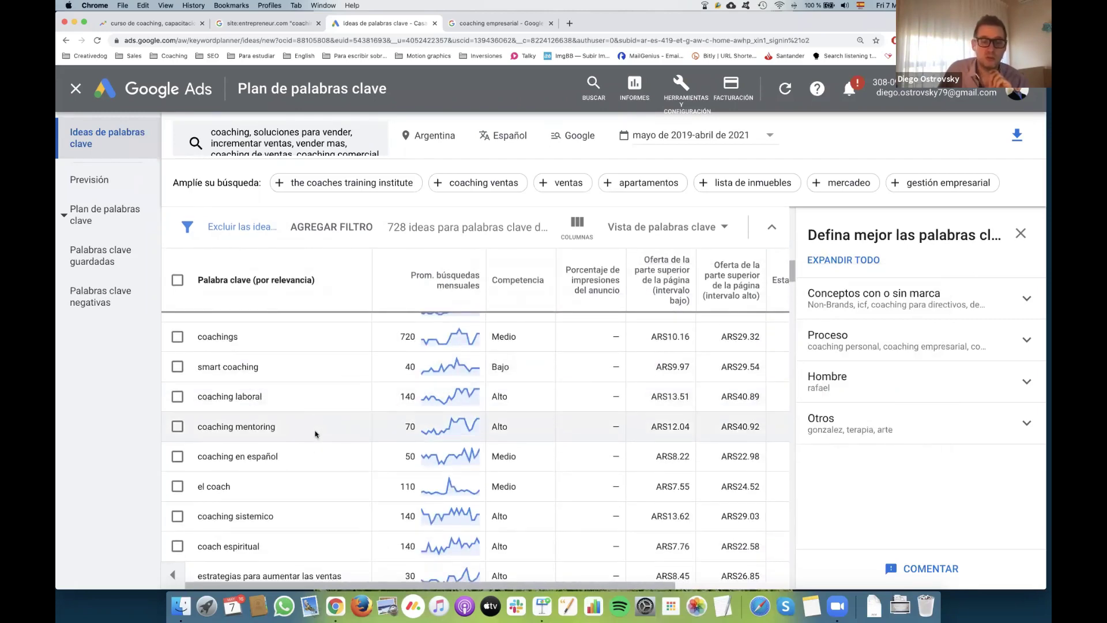
scroll(313, 458, "down", 2)
scroll(312, 456, "down", 2)
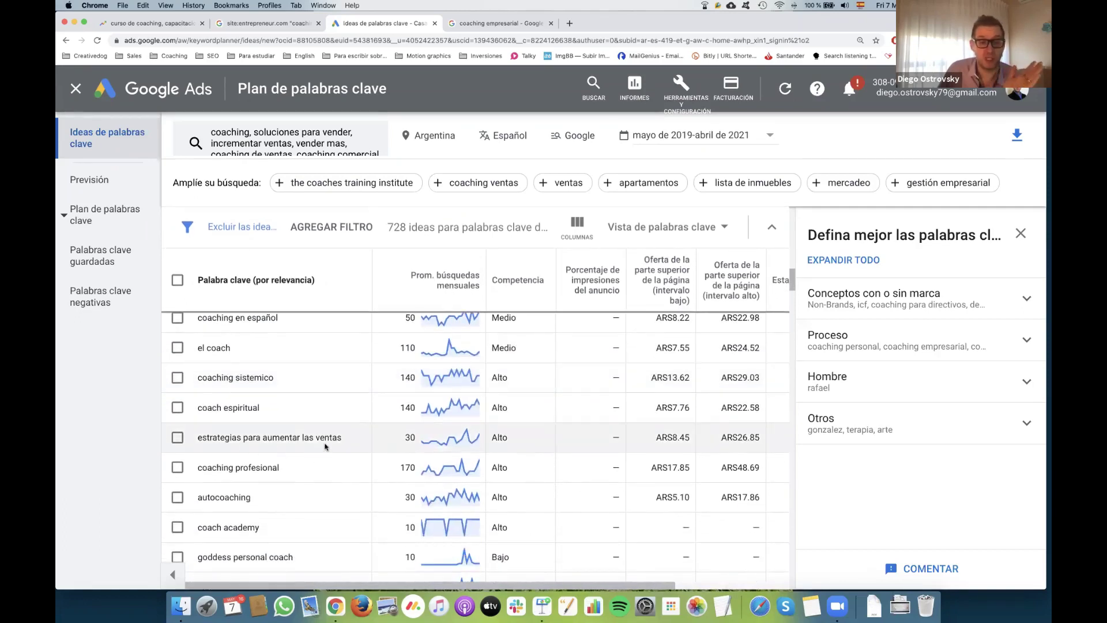
scroll(323, 449, "down", 6)
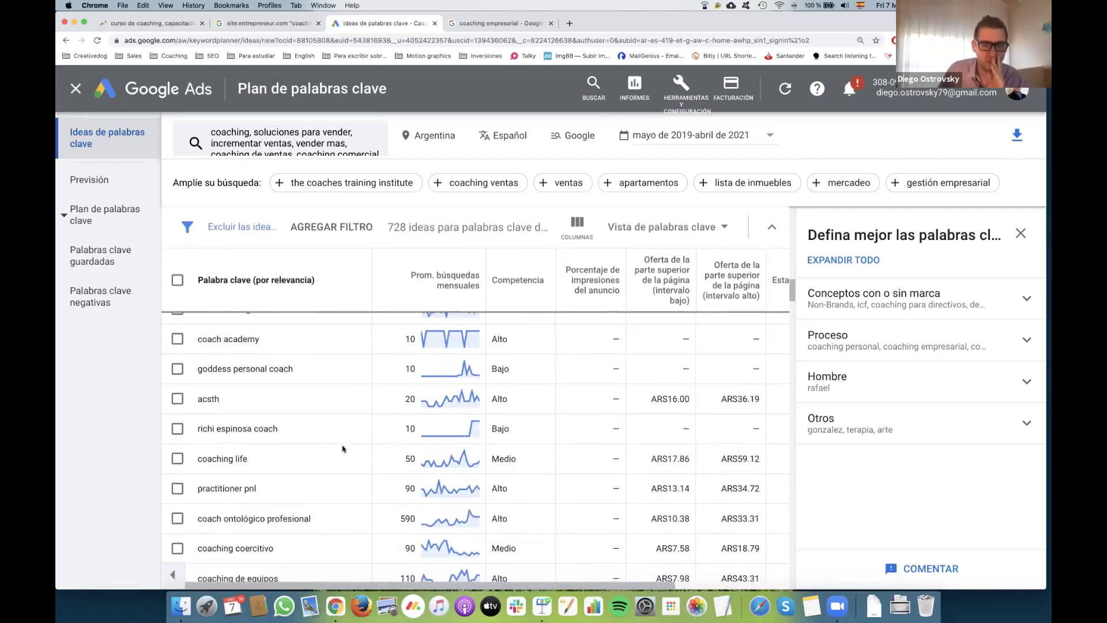
scroll(444, 367, "down", 4)
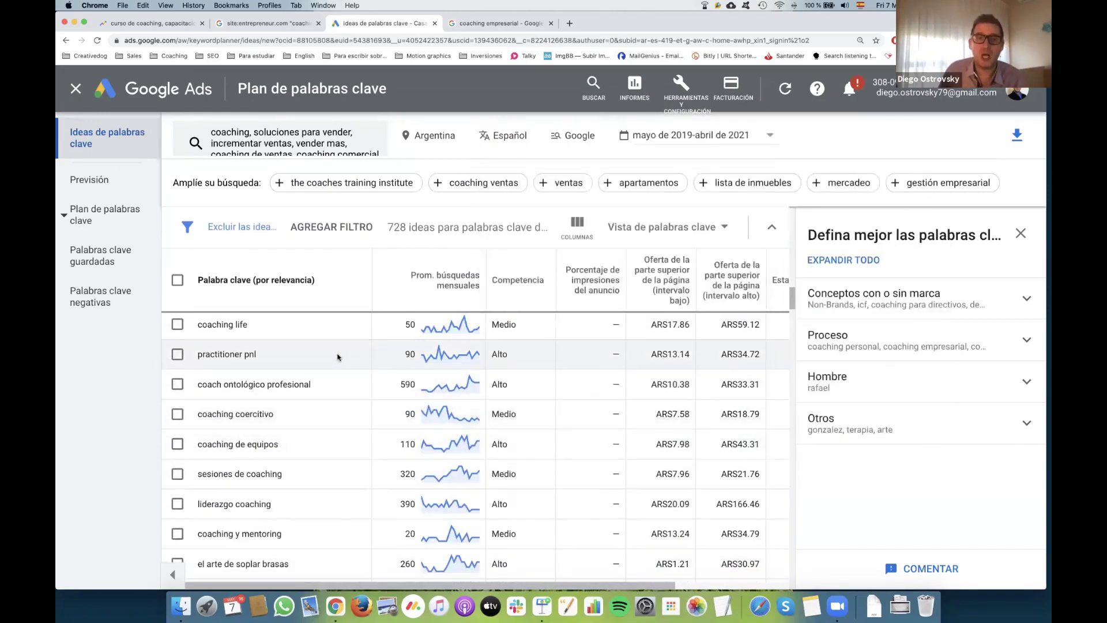
Switch to the Keynote presentation and open the keyword spreadsheet linked on the "Herramientas" slide.
key("super+Tab")
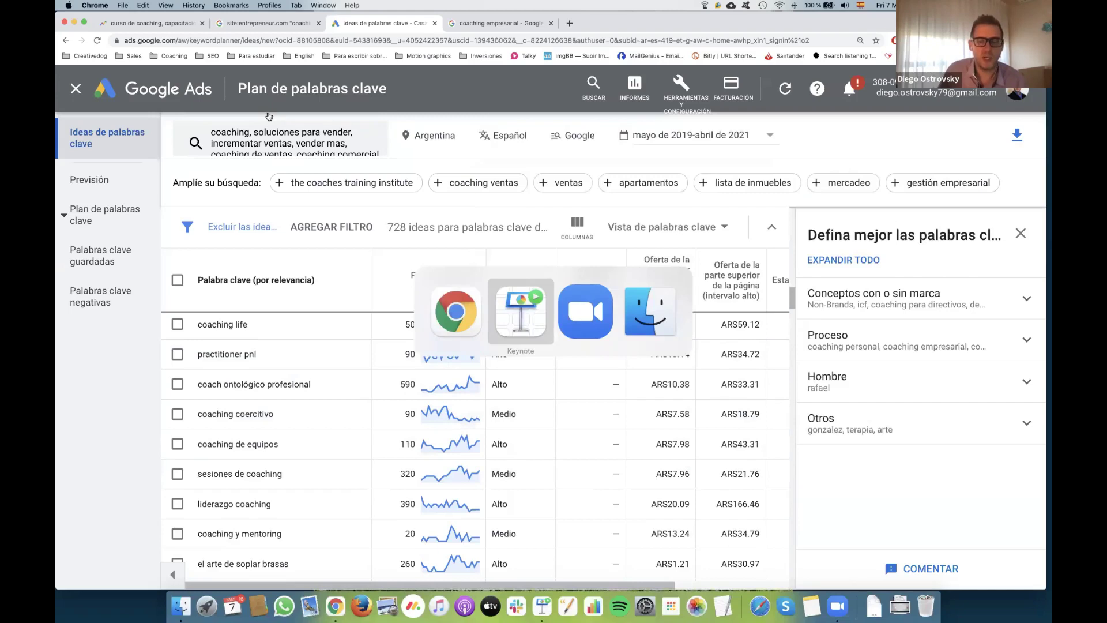
key("Escape")
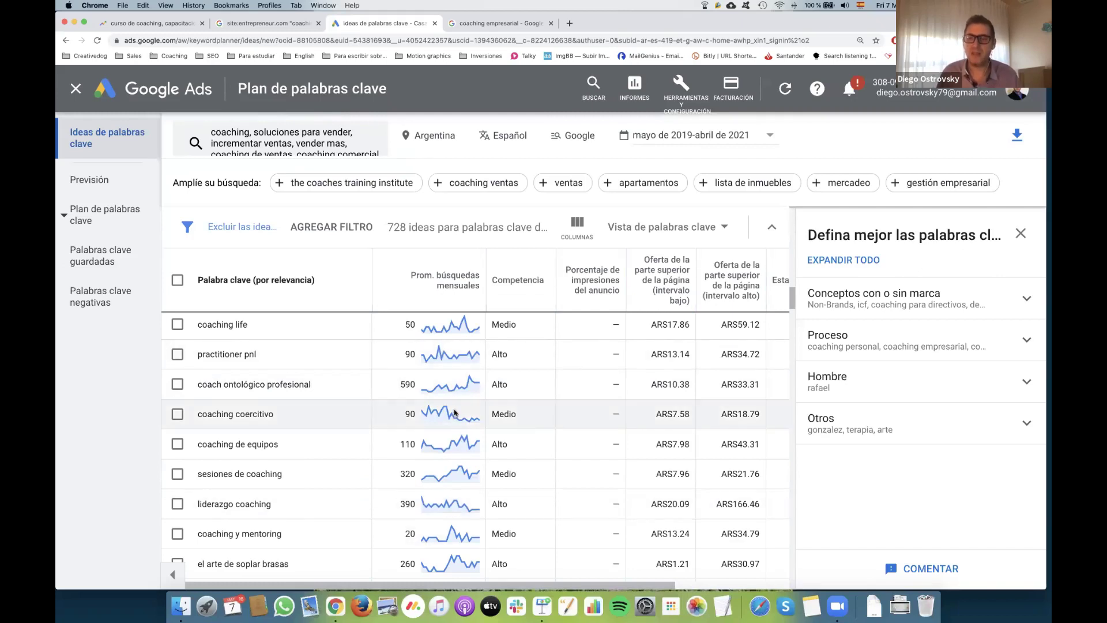
mouse_move(453, 413)
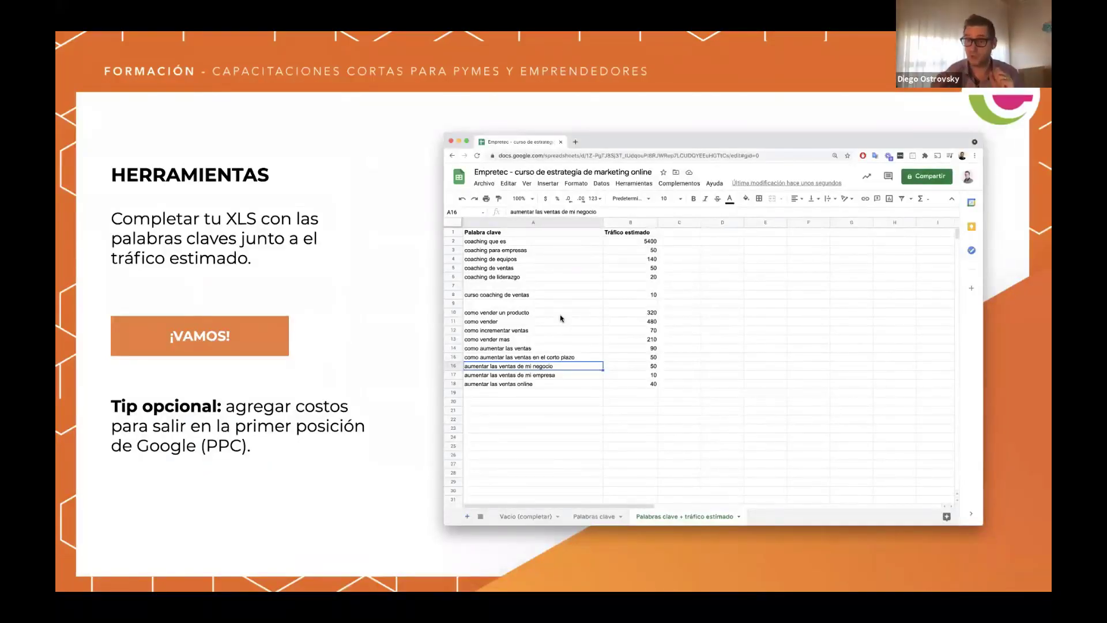
left_click(221, 331)
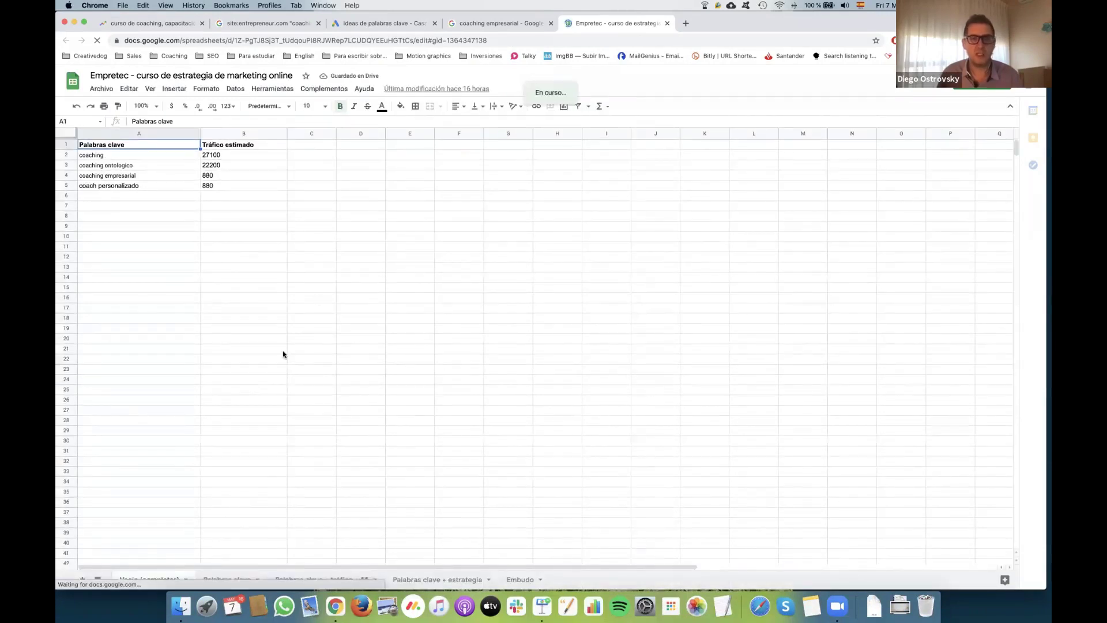
Review the first listed keywords and their estimated traffic in the "Vacío (completar)" sheet.
left_click(136, 158)
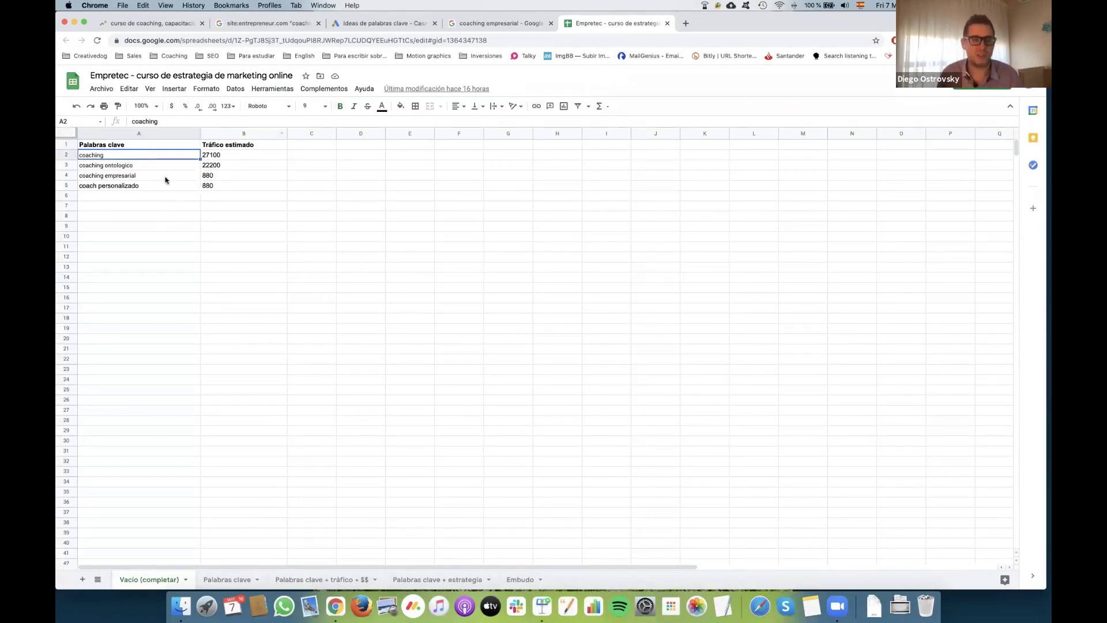
left_click(152, 166)
left_click(151, 145)
left_click(209, 156)
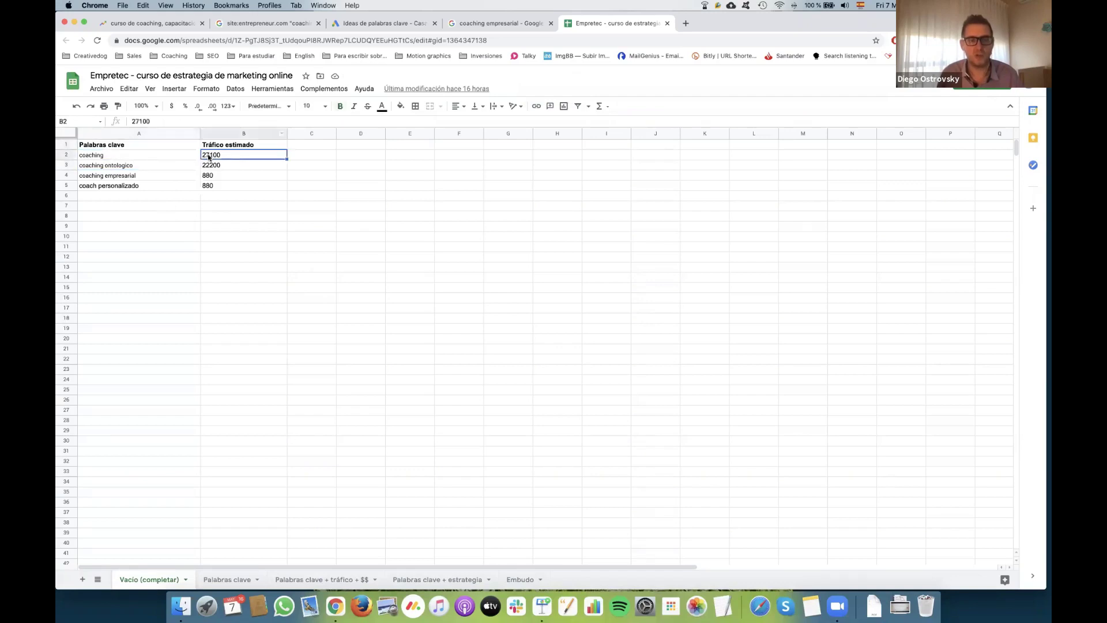
left_click(149, 168)
key("Right")
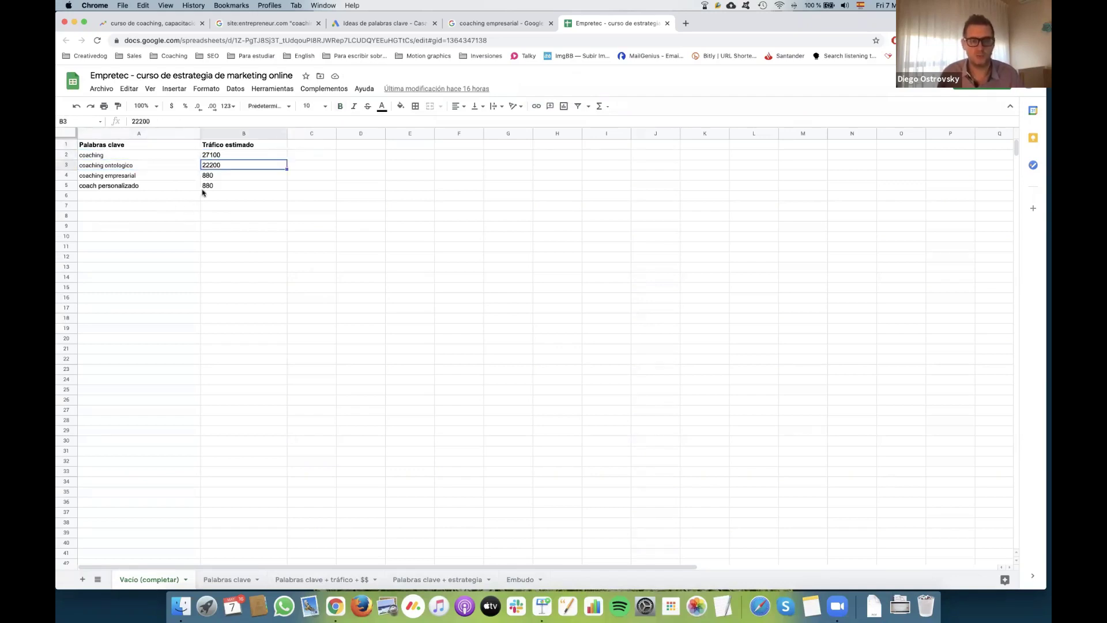
Enlarge the sheet's zoom to 200% and check the "coach personalizado" row with its estimated traffic.
left_click(151, 106)
key("Escape")
left_click(151, 106)
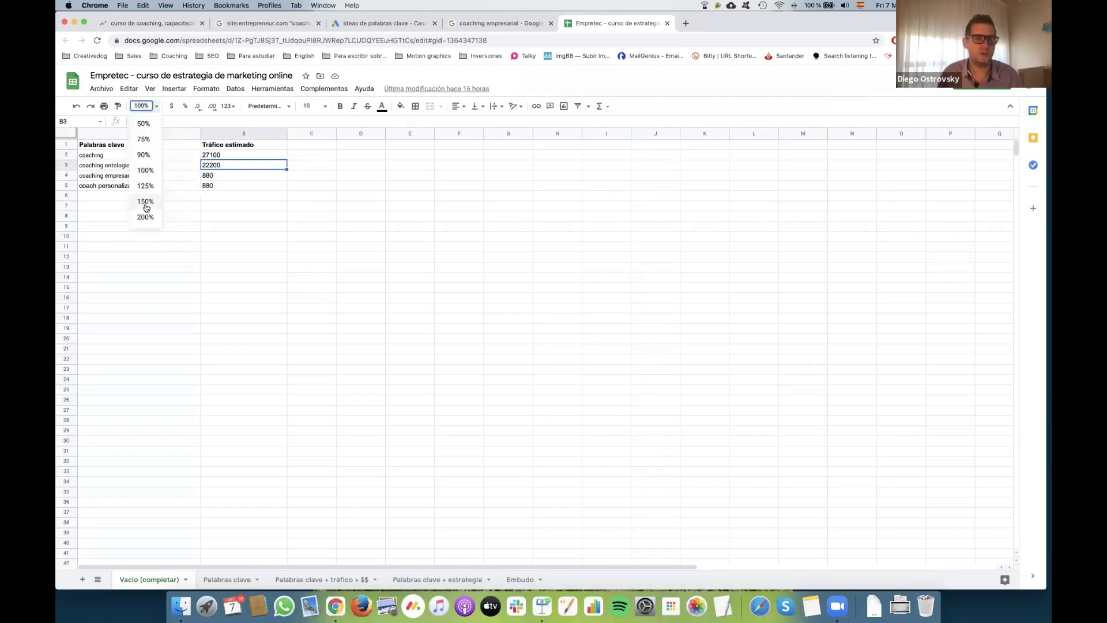
left_click(144, 207)
left_click(151, 106)
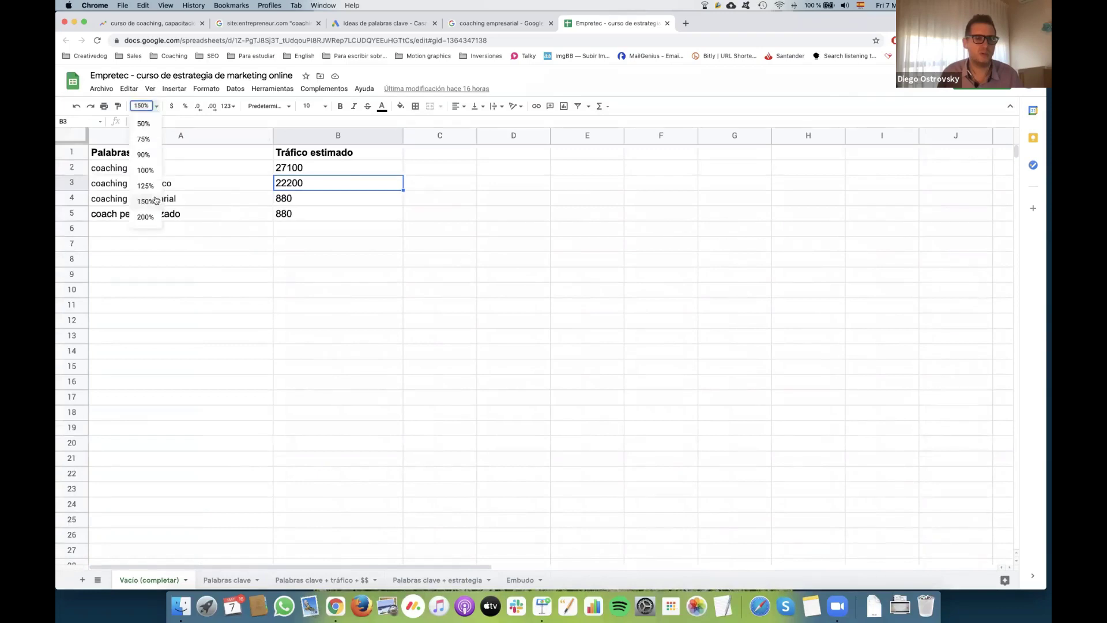
left_click(213, 216)
left_click(225, 221)
key("Right")
left_click(269, 233)
key("Right")
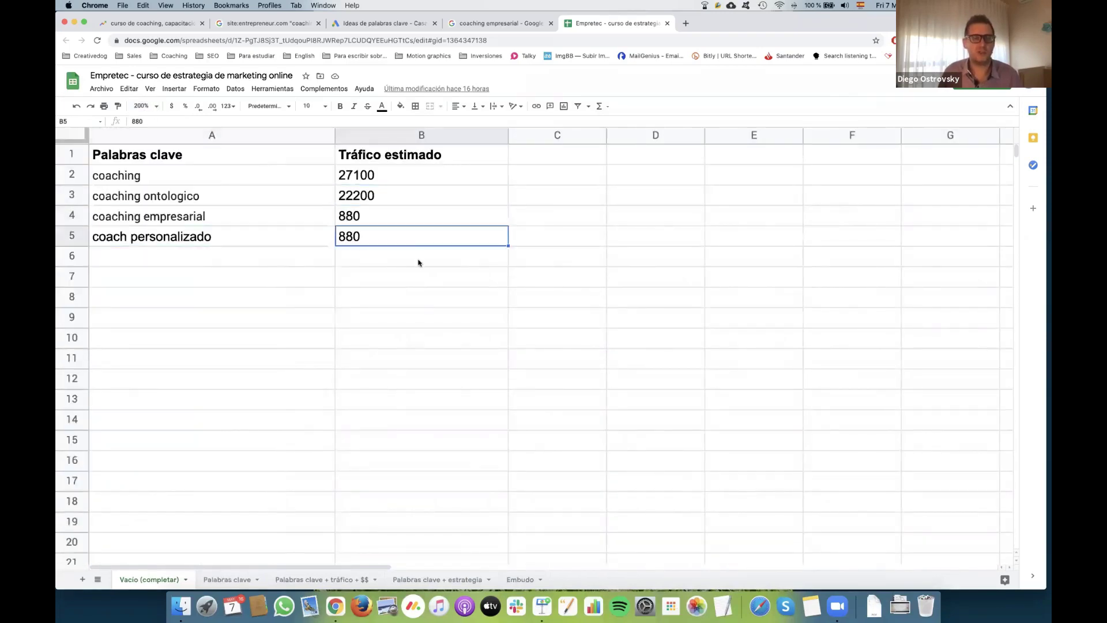
Copy the keyword "coach espiritual" from the Google Ads keyword ideas into cell A6 of the spreadsheet.
left_click(398, 24)
scroll(379, 407, "up", 3)
scroll(380, 407, "up", 3)
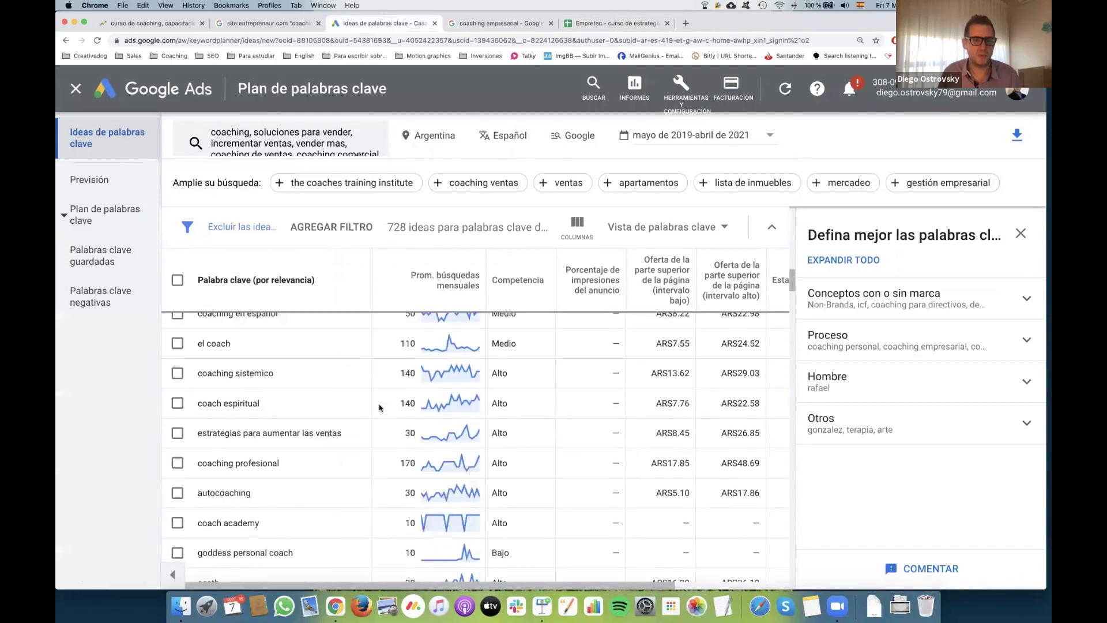
left_click_drag(287, 403, 198, 404)
key("super+c")
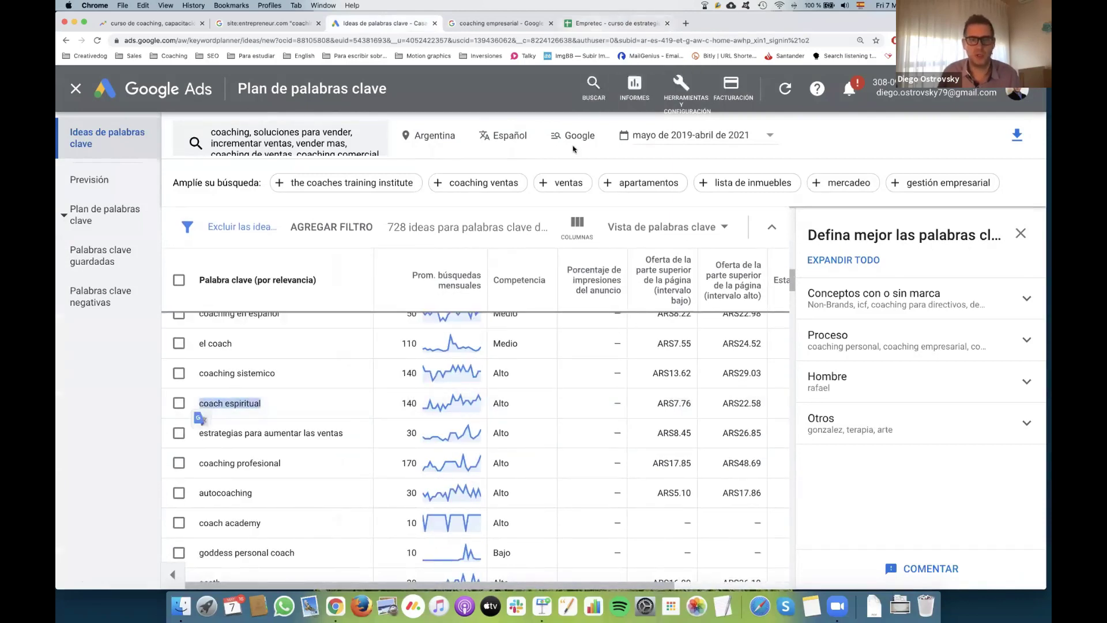
left_click(594, 23)
double_click(209, 256)
key("super+v")
Look up the average monthly searches for "coach espiritual" and enter 140 as its estimated traffic in cell B6.
left_click(380, 259)
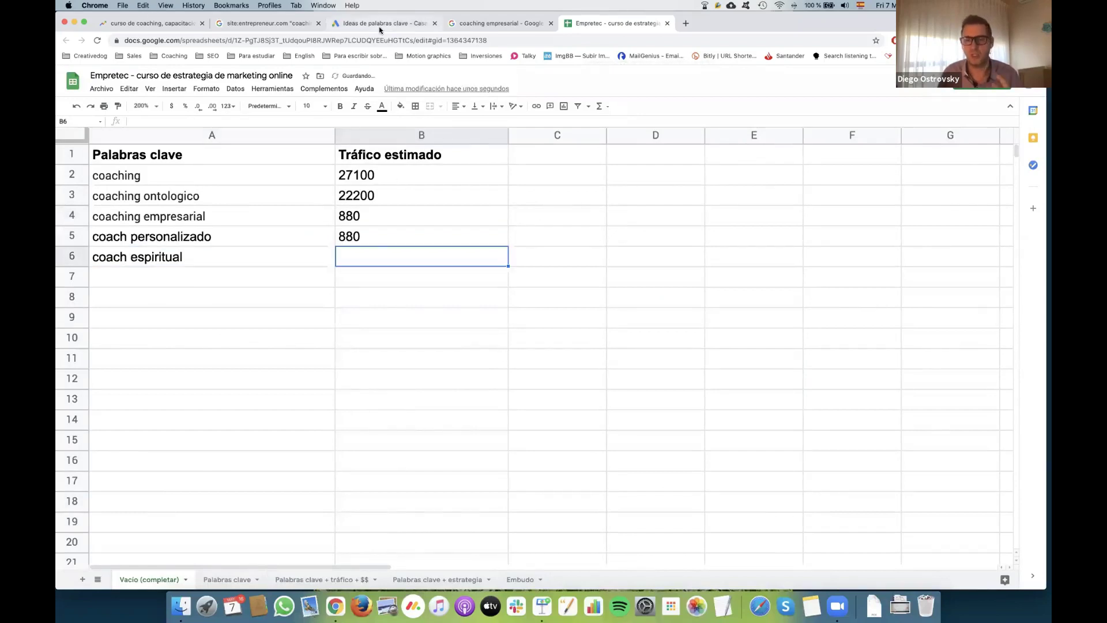
key("super+3")
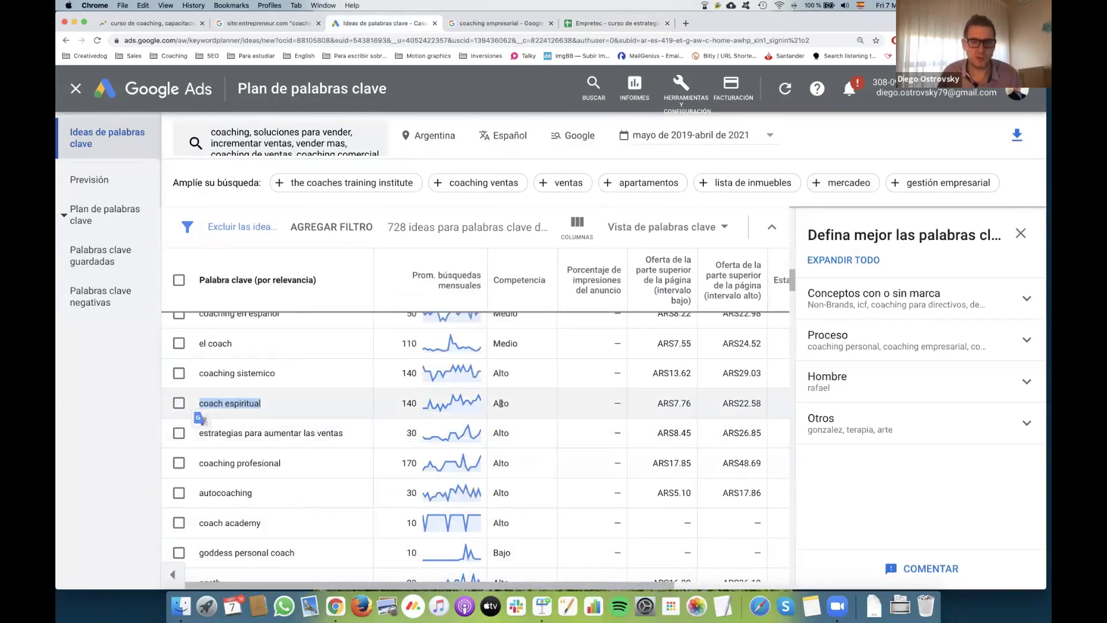
left_click(605, 23)
type("140")
key("Tab")
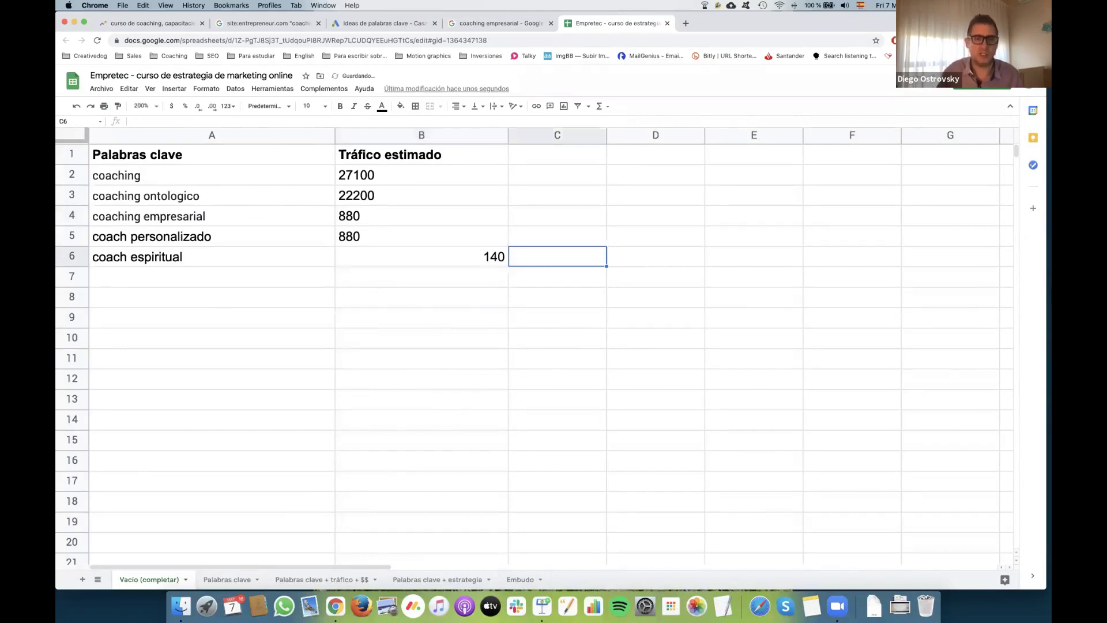
Left-align the estimated traffic cells B2:B14.
left_click_drag(450, 176, 452, 422)
left_click(455, 107)
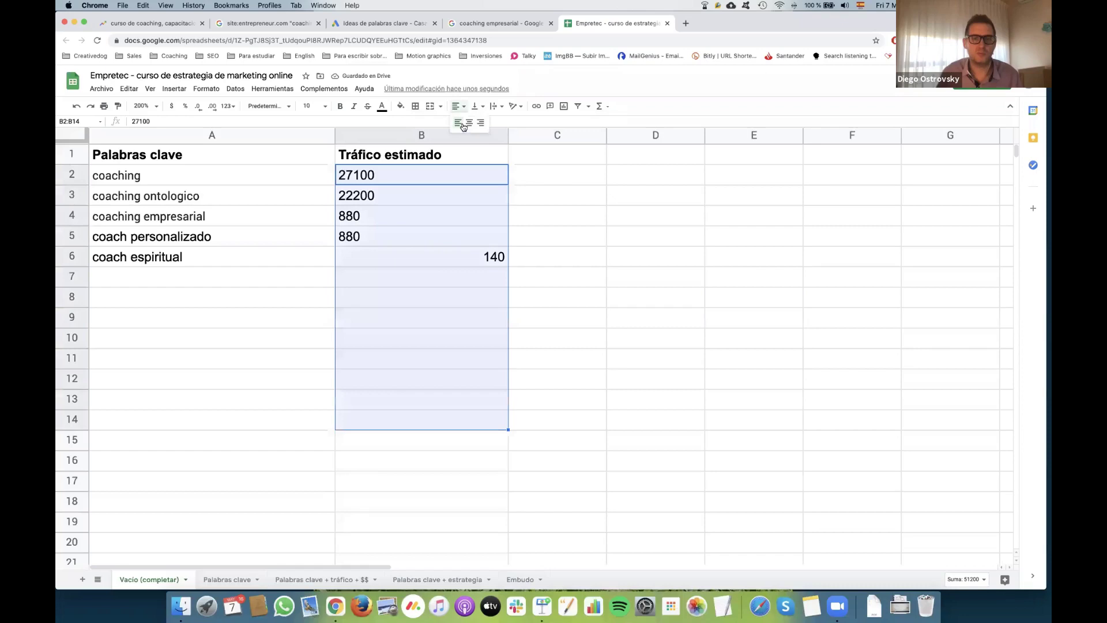
left_click(459, 122)
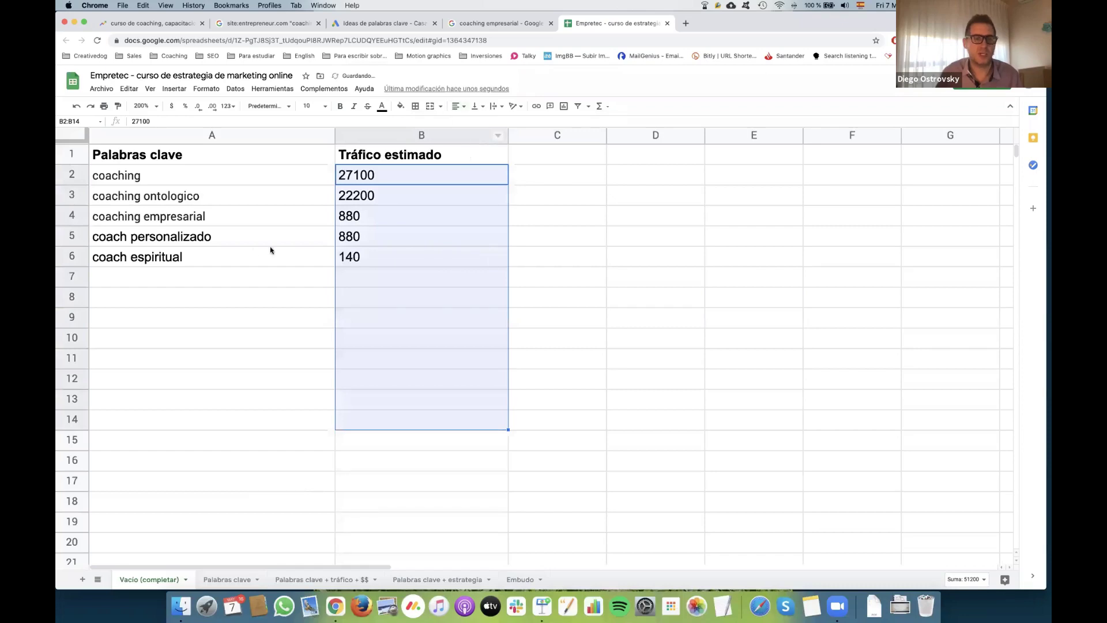
Copy the keyword "coaching organizacional" from the Google Ads keyword ideas into cell A7 of the spreadsheet.
left_click(242, 272)
key("super+3")
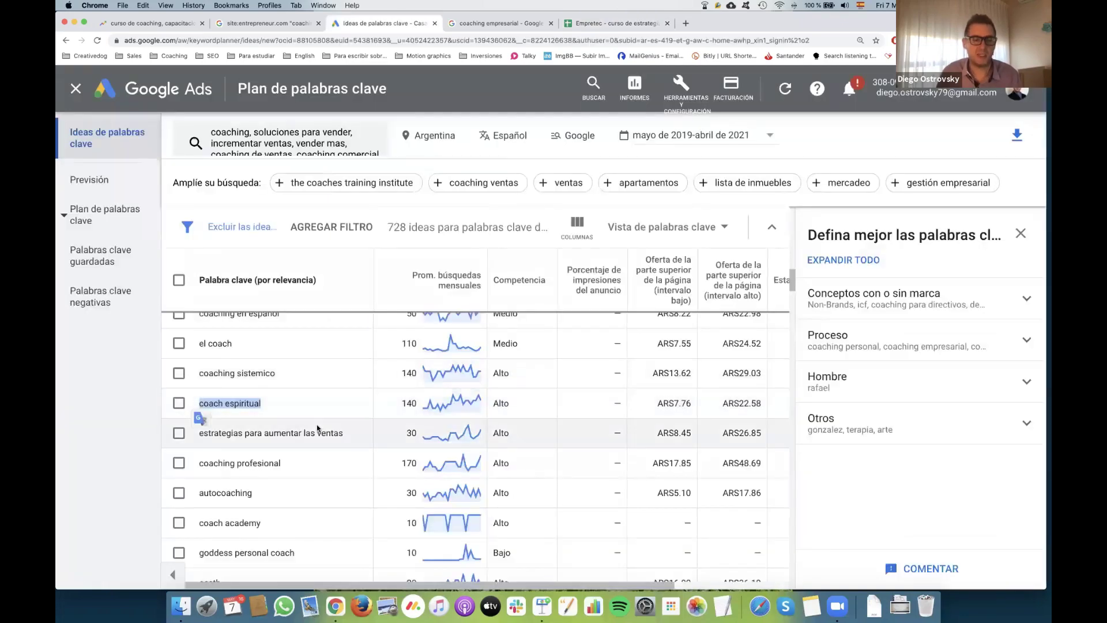
scroll(317, 428, "up", 5)
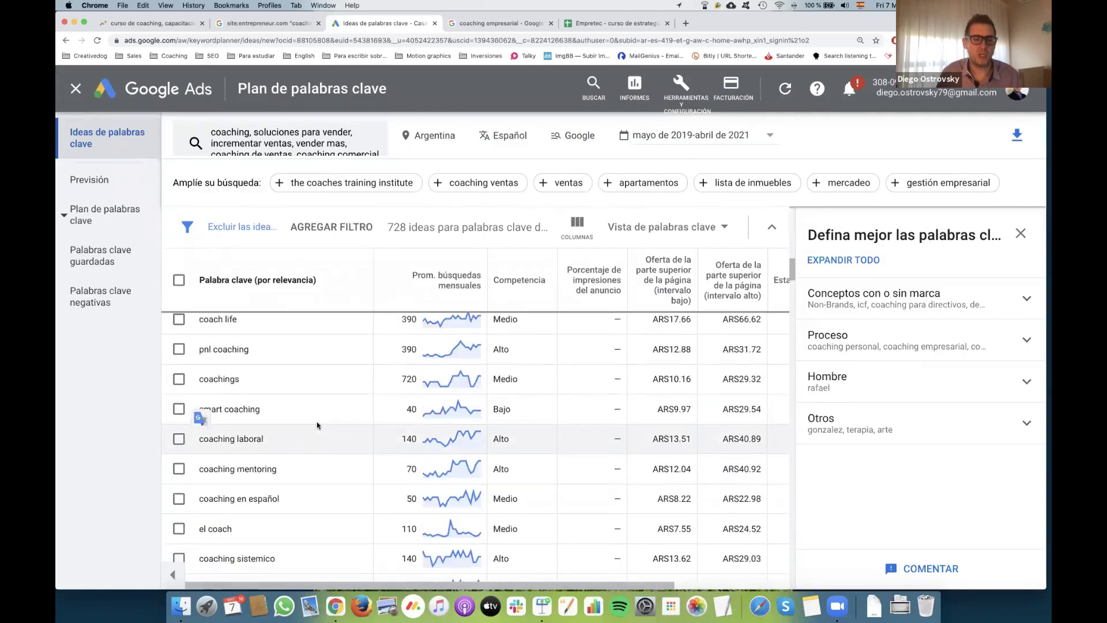
scroll(310, 432, "up", 2)
left_click_drag(294, 414, 200, 419)
key("super+c")
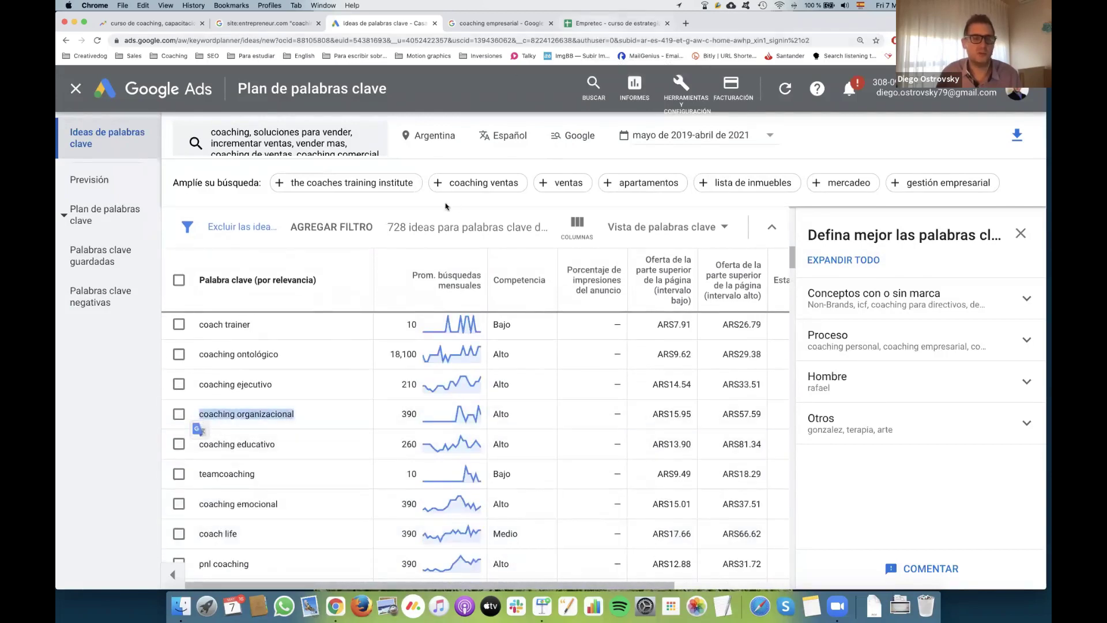
key("super+5")
key("super+z")
key("super+shift+z")
left_click(289, 276)
key("super+v")
key("Tab")
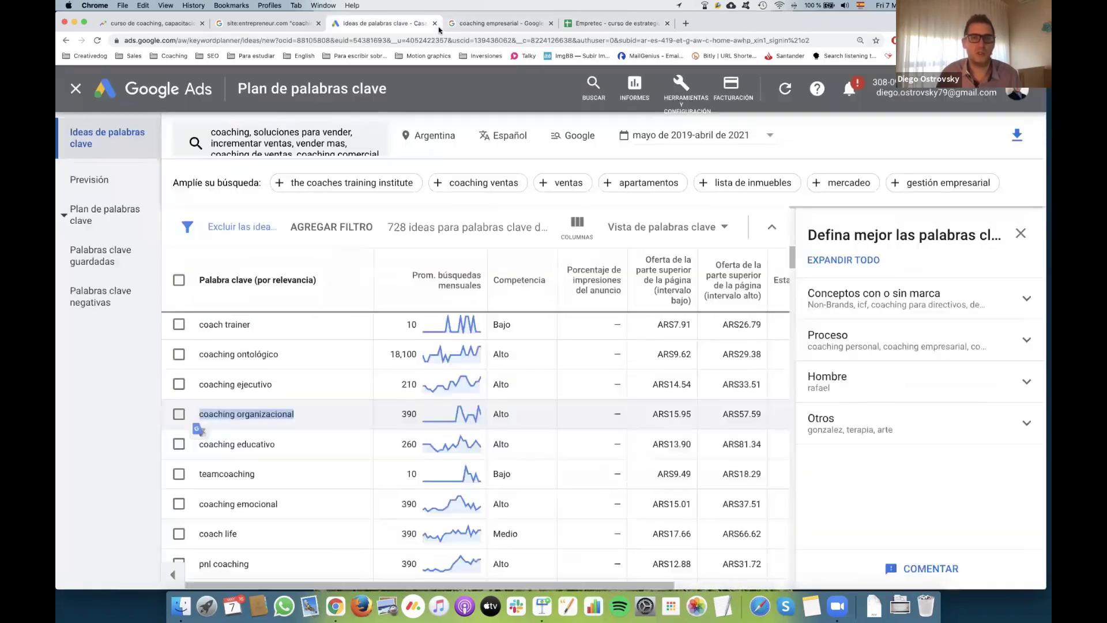
Look up the average monthly searches for "coaching organizacional" and enter 390 as its estimated traffic in cell B7.
left_click(377, 23)
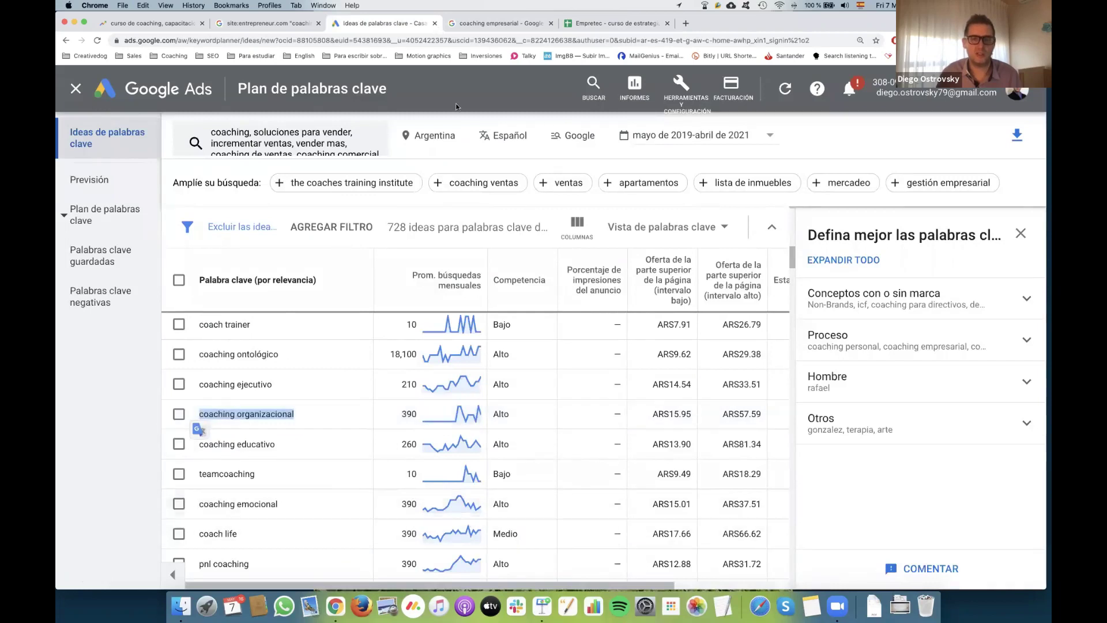
left_click(591, 24)
type("390")
key("Return")
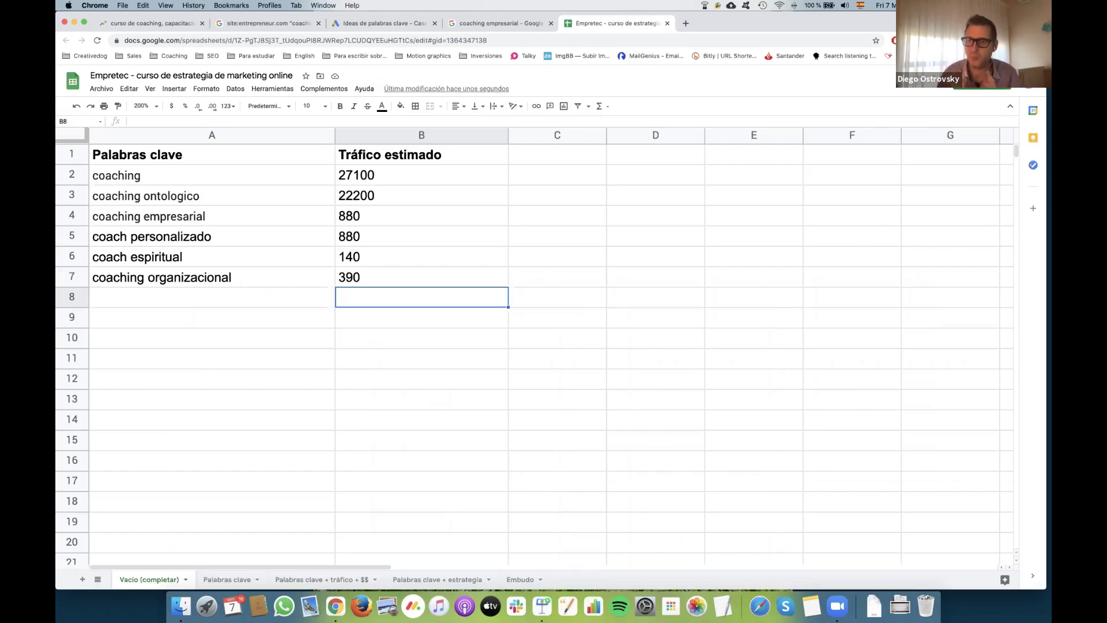
Review the full keyword list in the "Palabras clave" sheet, from "vender mas" down to "aumentar las ventas de mi empresa".
left_click(223, 578)
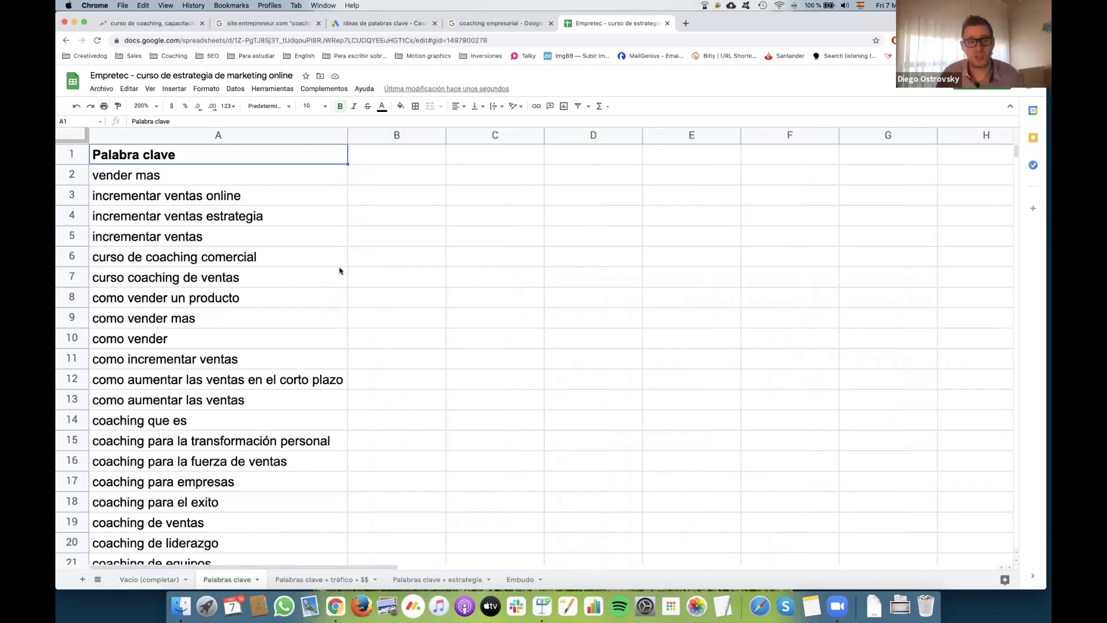
left_click(293, 181)
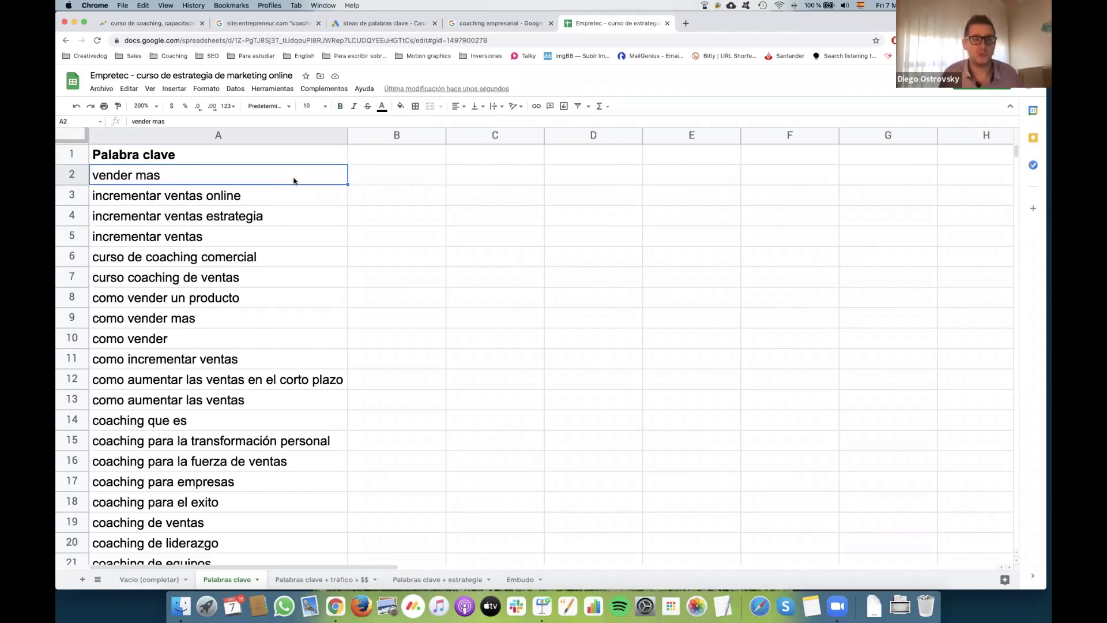
left_click(218, 196)
key("Down")
key("Down")
key("Down")
key("Down")
key("Down")
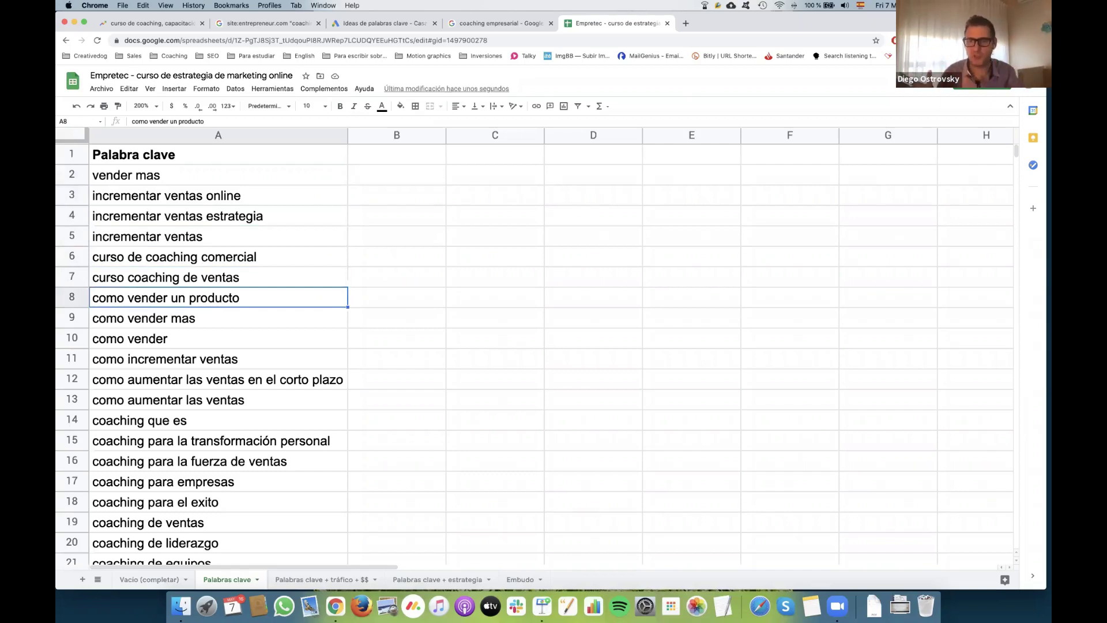
key("Down")
key("Down")
key("Down")
key("Down")
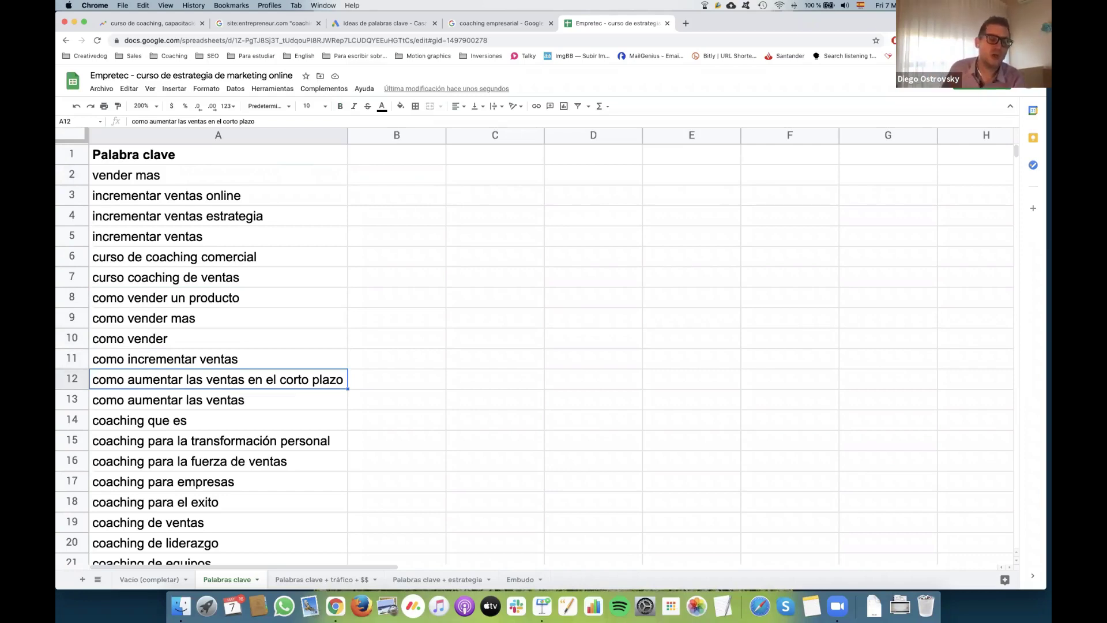
key("Down")
key("Down")
key("Down")
key("Down")
key("Down")
key("Down")
key("Down")
key("Down")
key("Down")
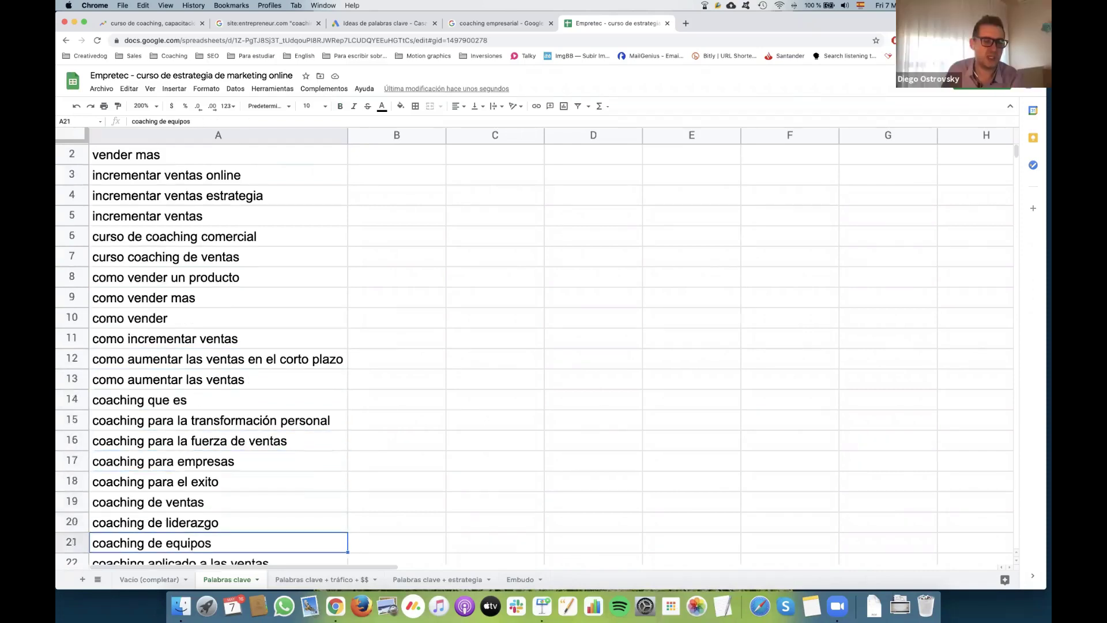
key("Down")
key("Down")
key("Down")
key("Down")
key("Down")
key("Down")
key("Down")
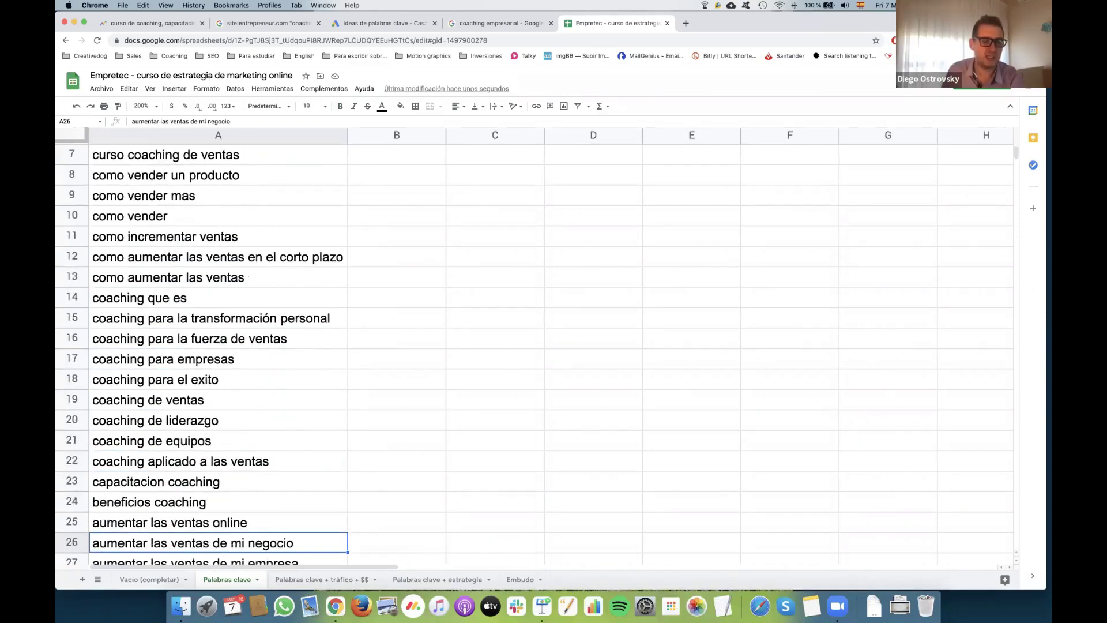
key("Down")
key("Down")
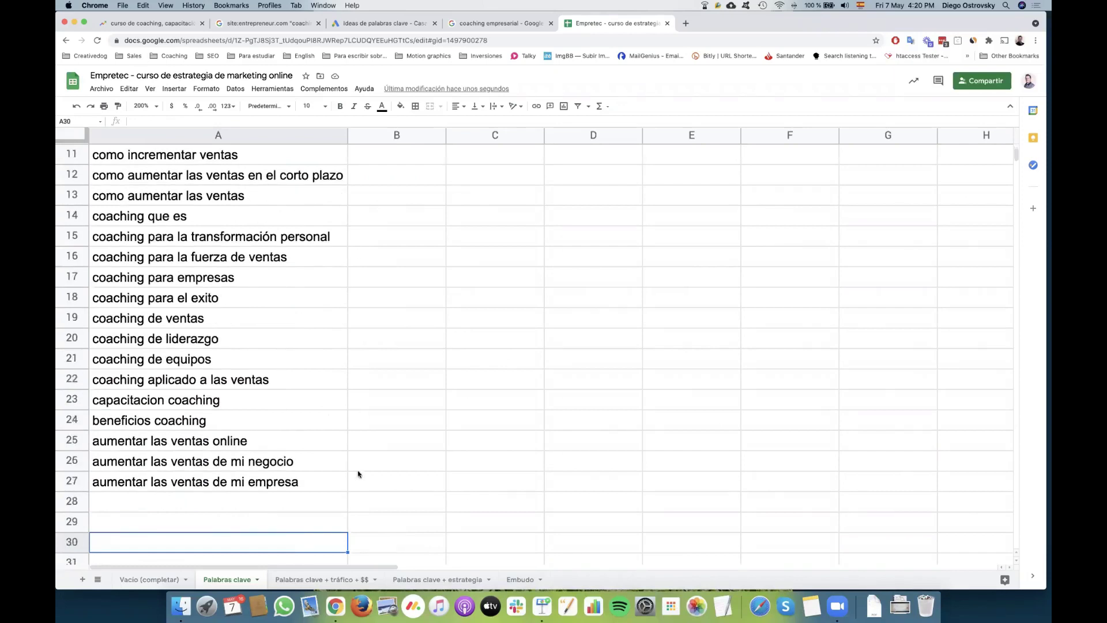
Examine how the keywords are grouped by topic in the "Palabras clave + tráfico + $$" sheet.
left_click(348, 579)
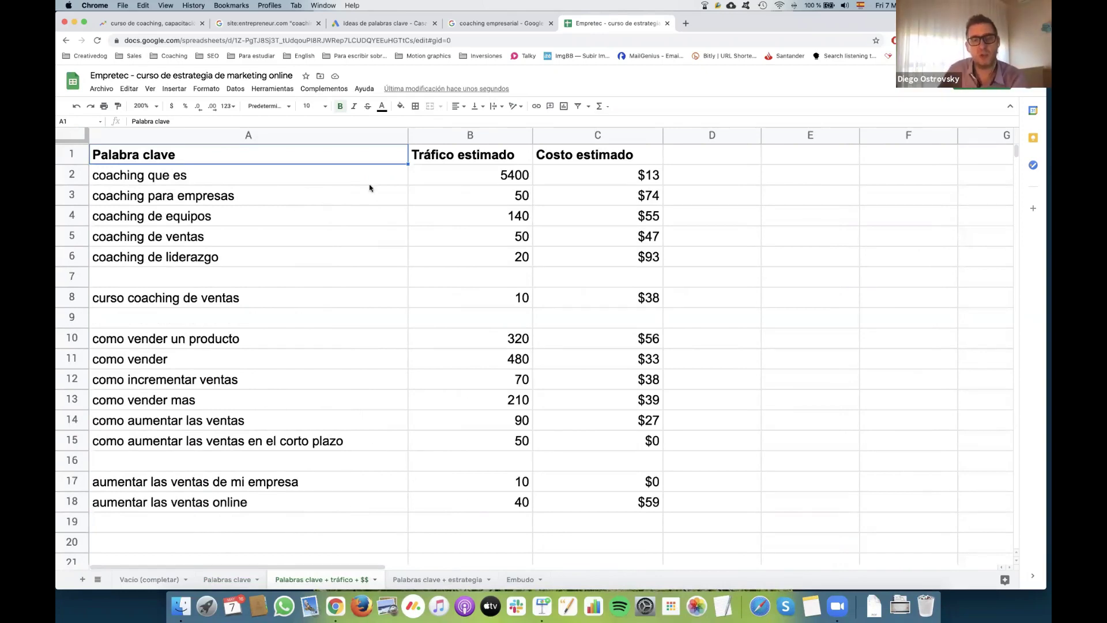
left_click_drag(492, 182, 510, 487)
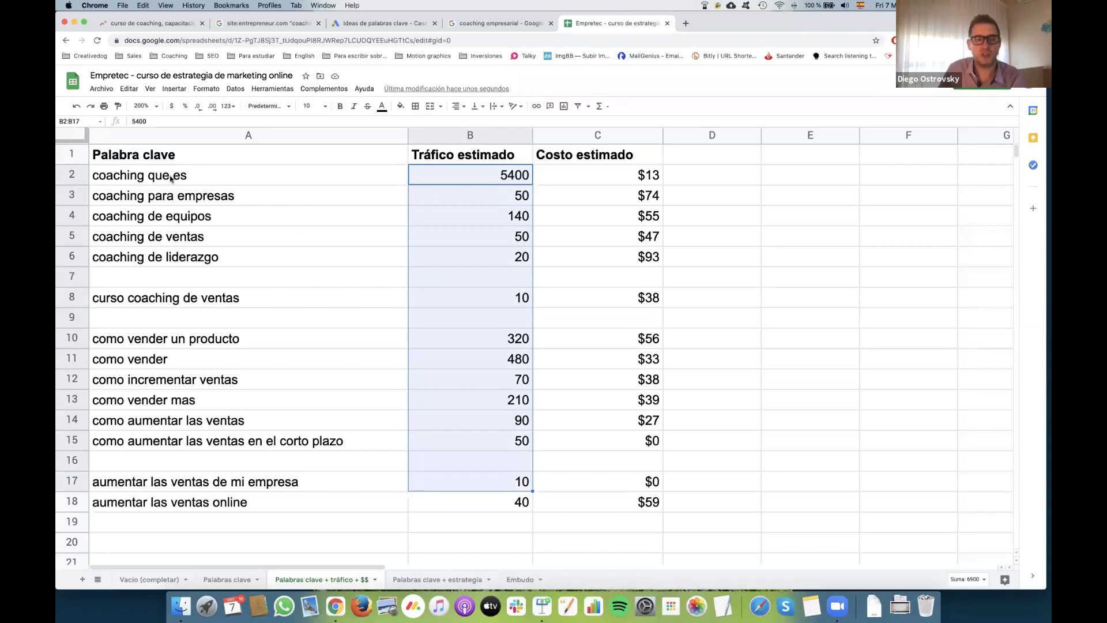
left_click_drag(171, 179, 184, 258)
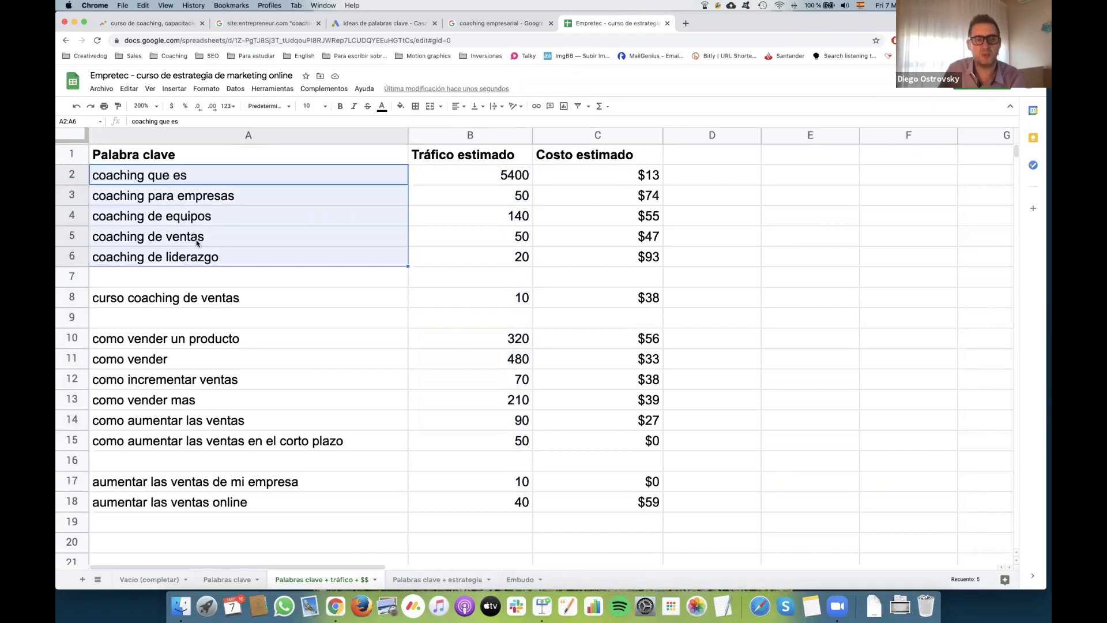
left_click(190, 298)
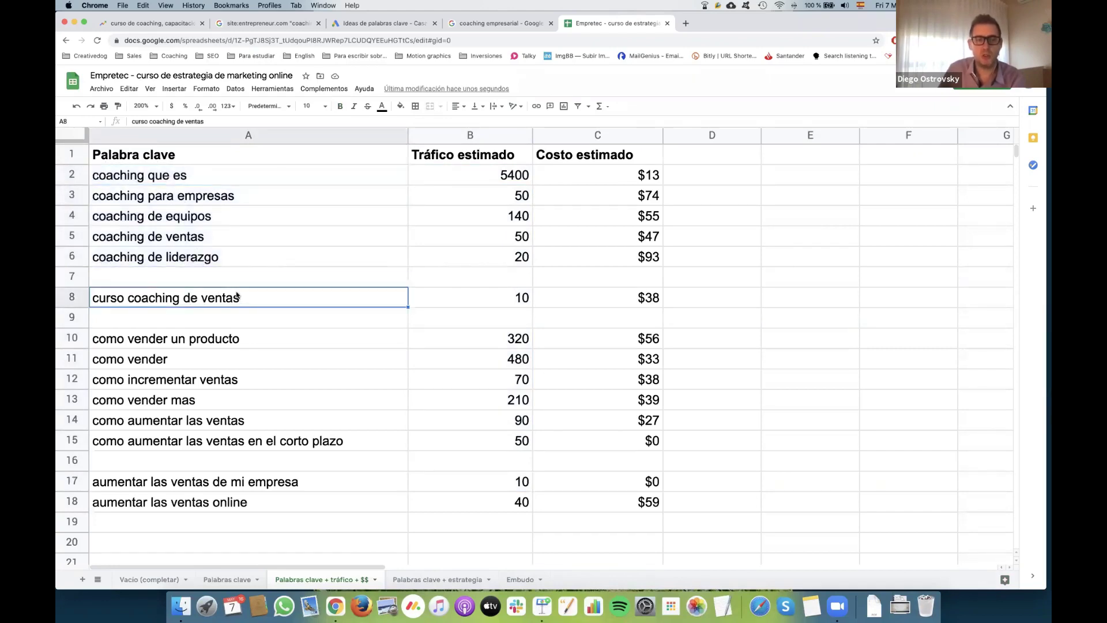
left_click_drag(200, 341, 196, 396)
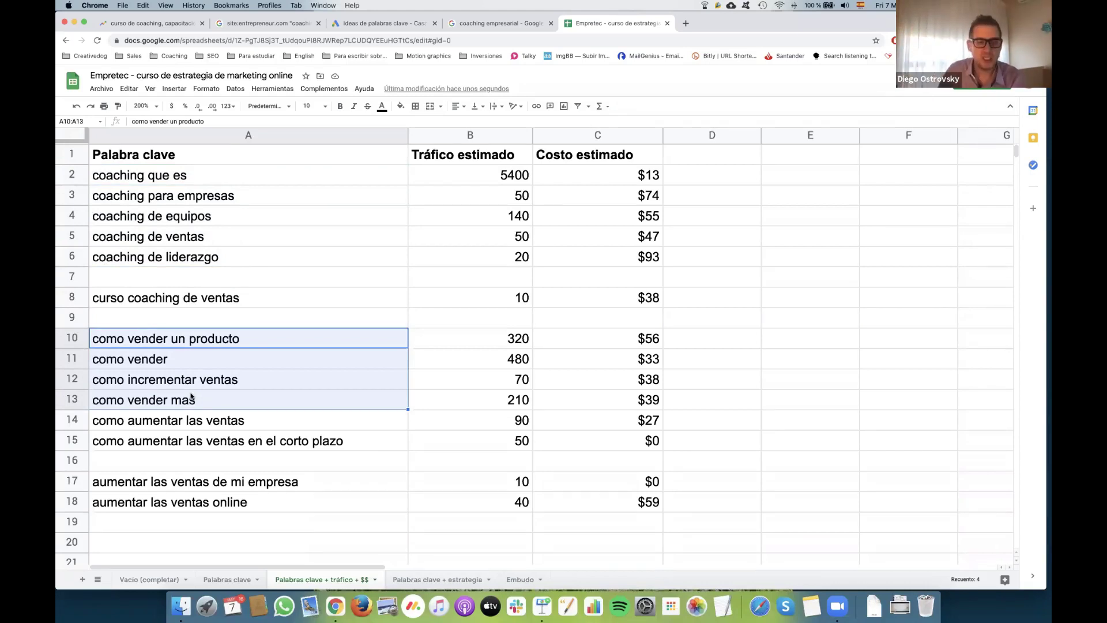
left_click_drag(256, 489, 257, 503)
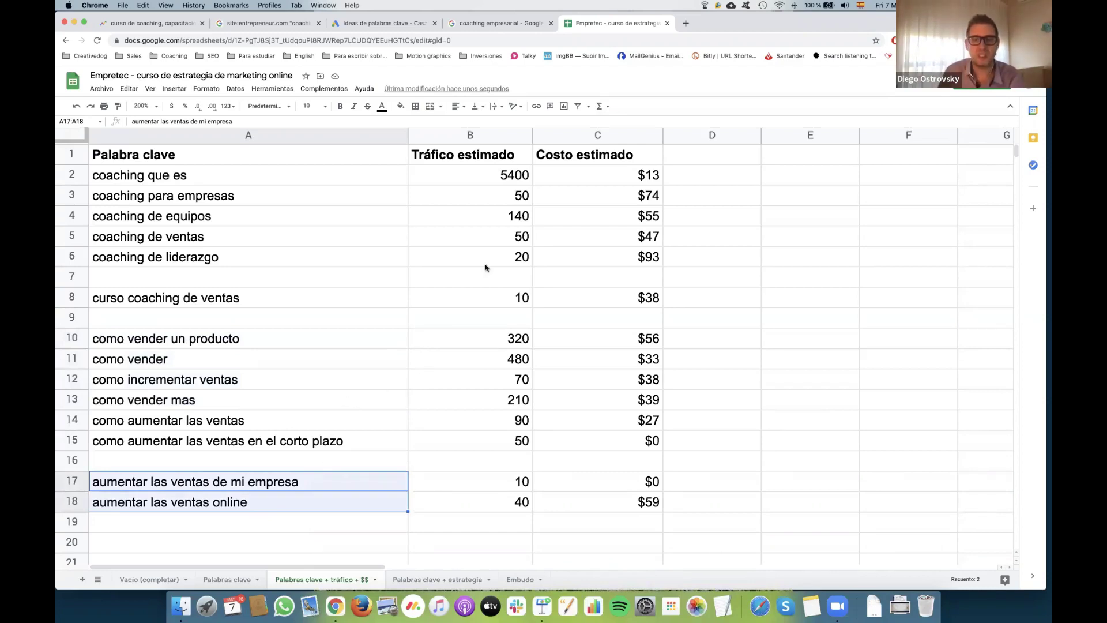
Compare the keywords' estimated traffic in B2:B18, especially the low-traffic ones, and check the estimated costs in C2:C5.
left_click_drag(512, 178, 510, 500)
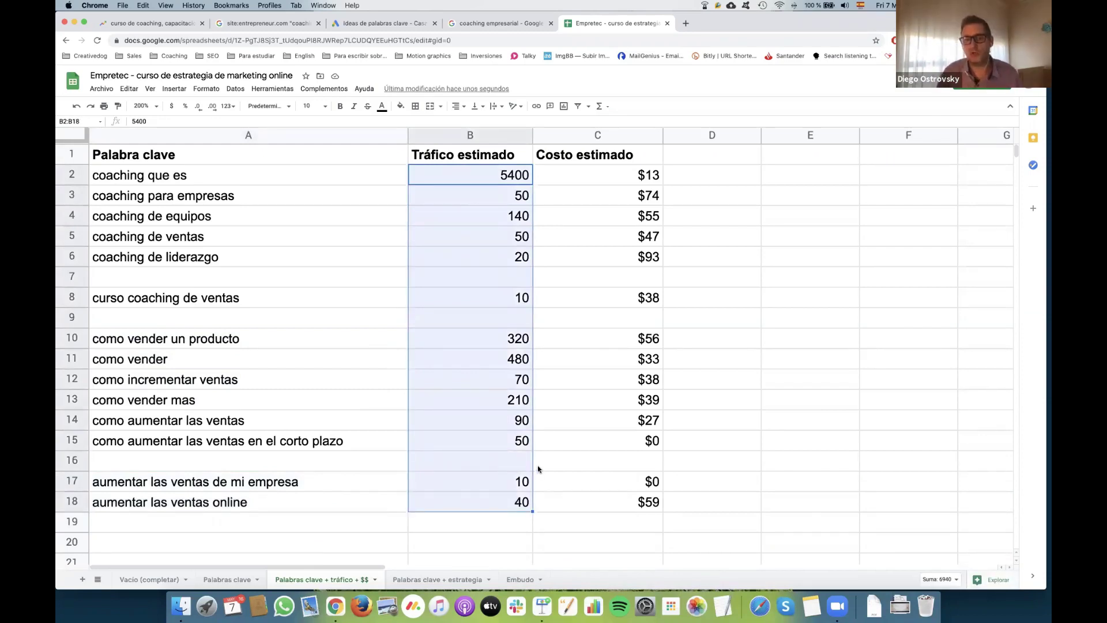
left_click(522, 297)
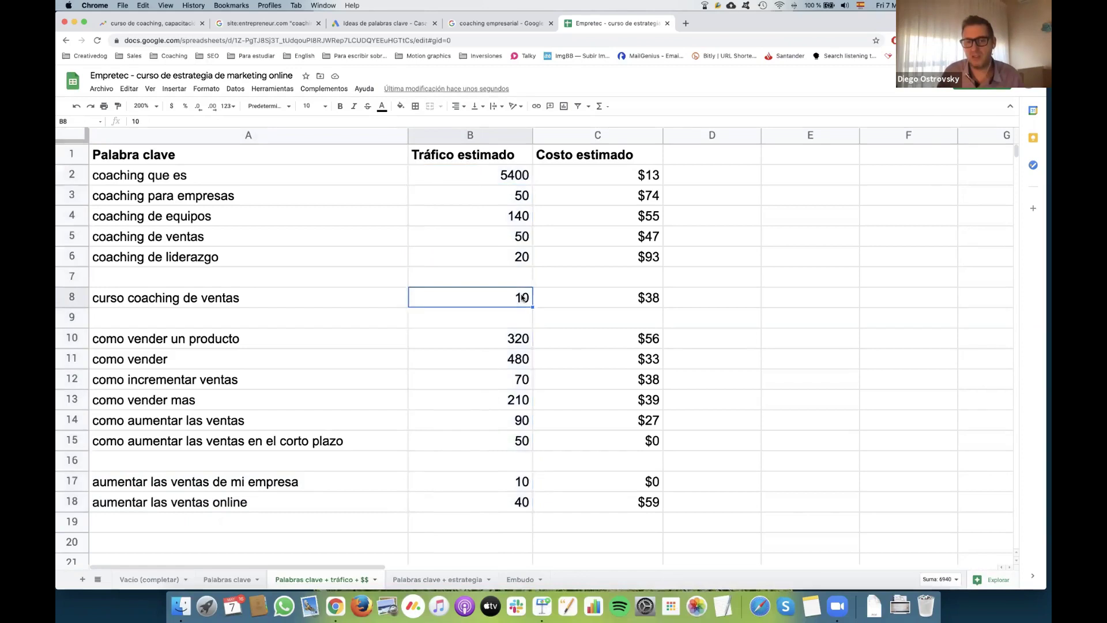
left_click(522, 441)
left_click(521, 482)
left_click(521, 501)
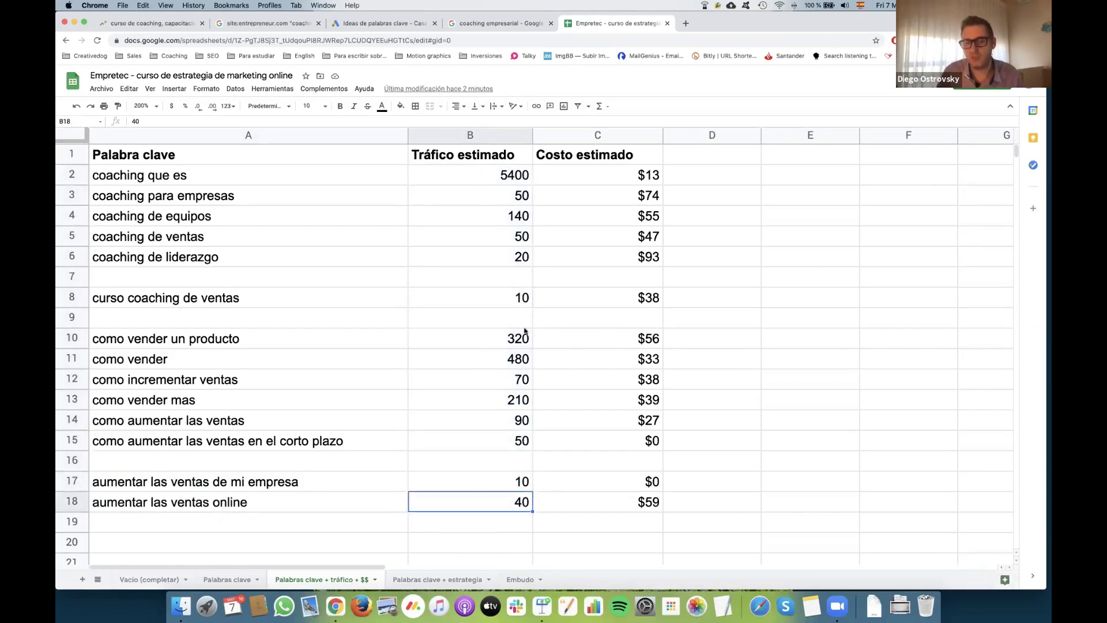
left_click(518, 258)
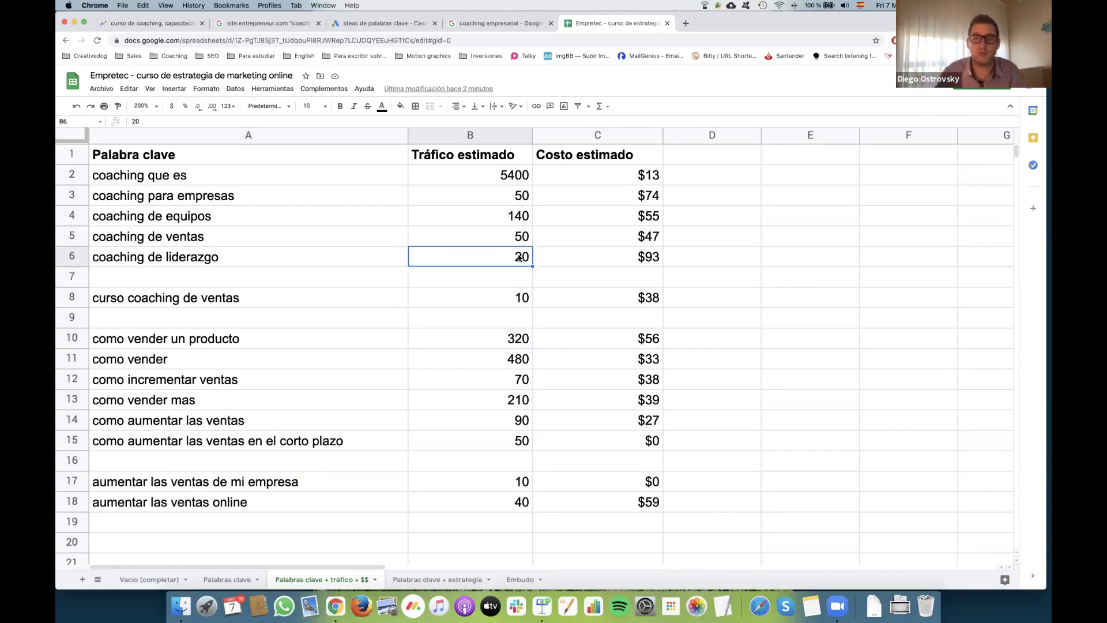
left_click_drag(651, 180, 648, 246)
left_click_drag(648, 245, 649, 245)
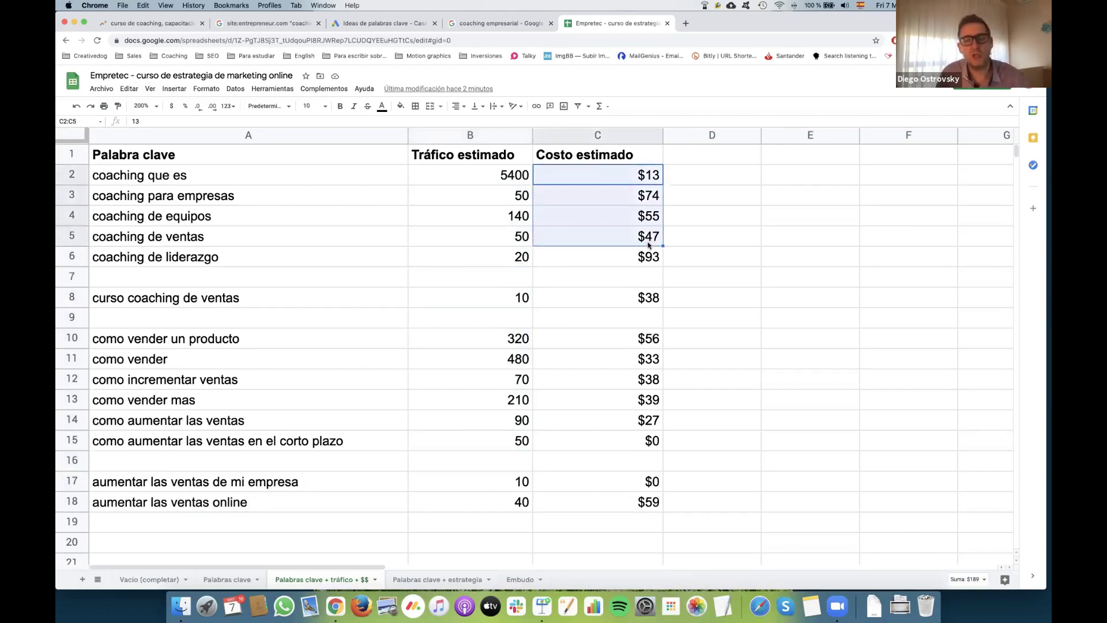